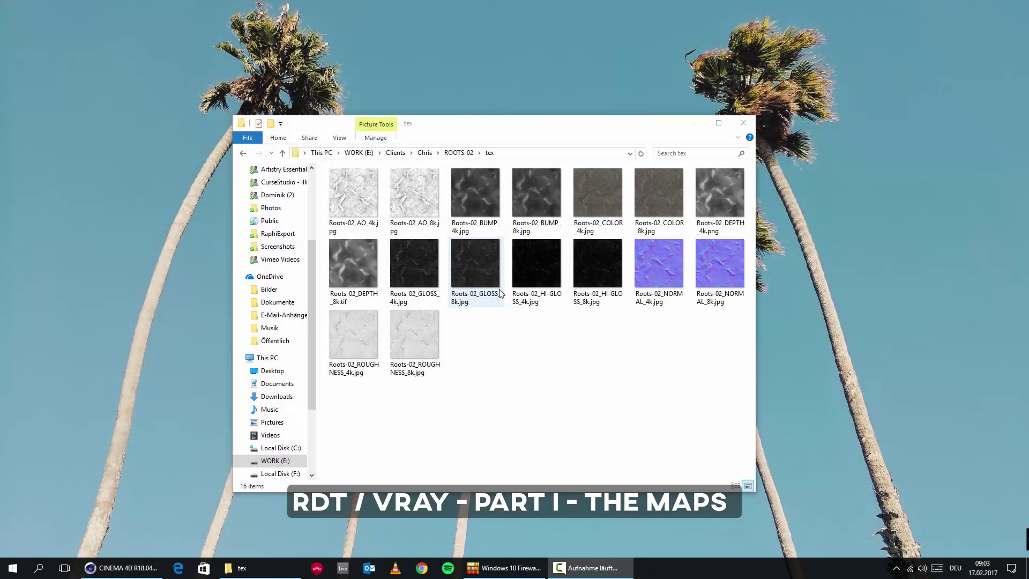
Step: Examine the Roots-02 ambient occlusion, color and depth texture maps in the tex folder
left_click(518, 359)
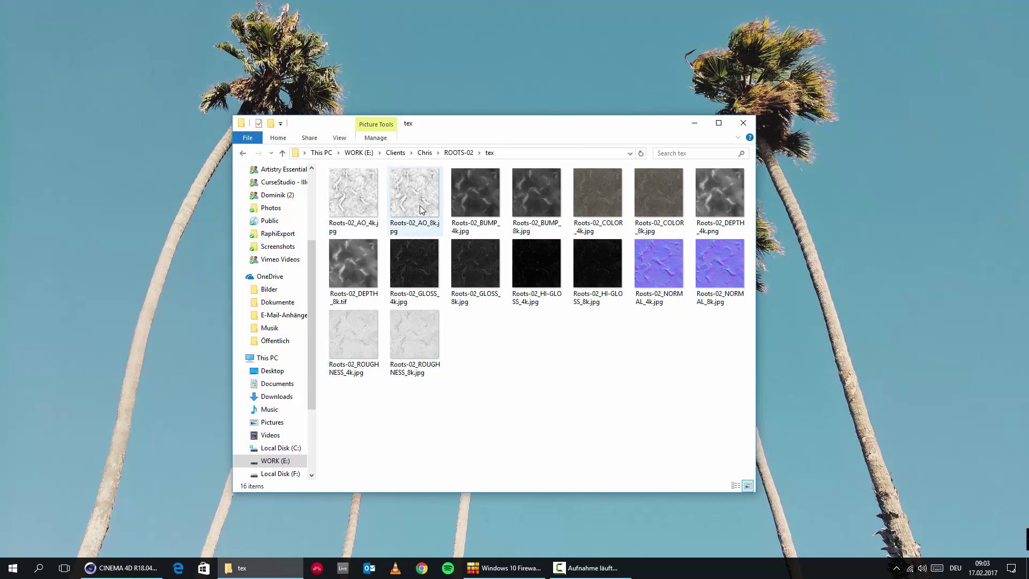
mouse_move(421, 209)
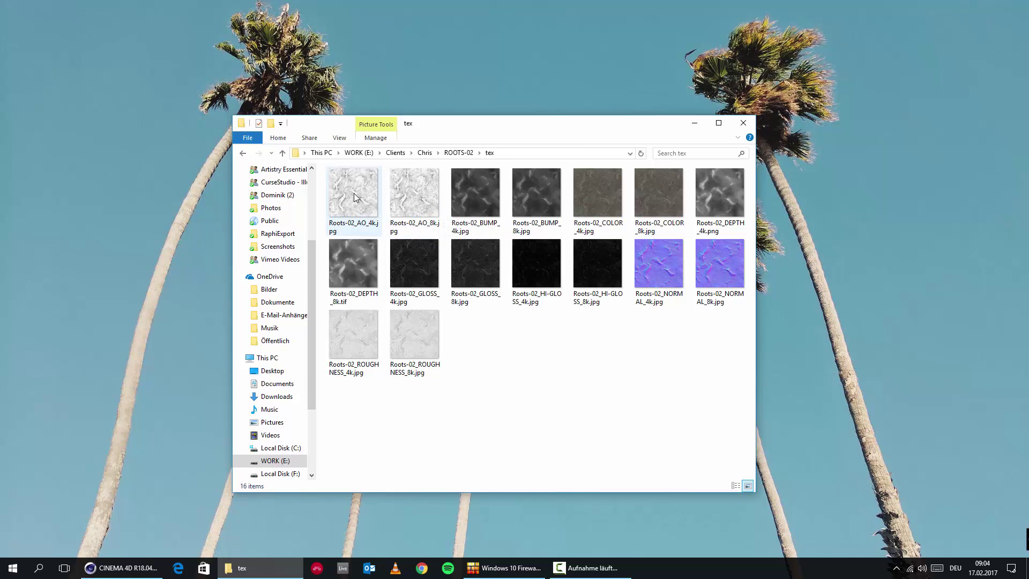
mouse_move(353, 197)
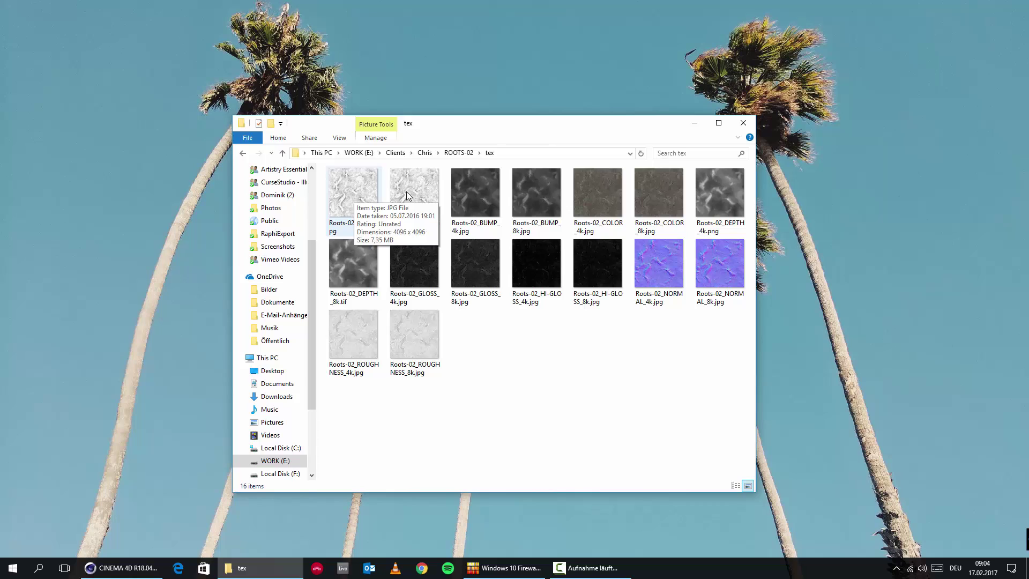
left_click(601, 199)
left_click(635, 198)
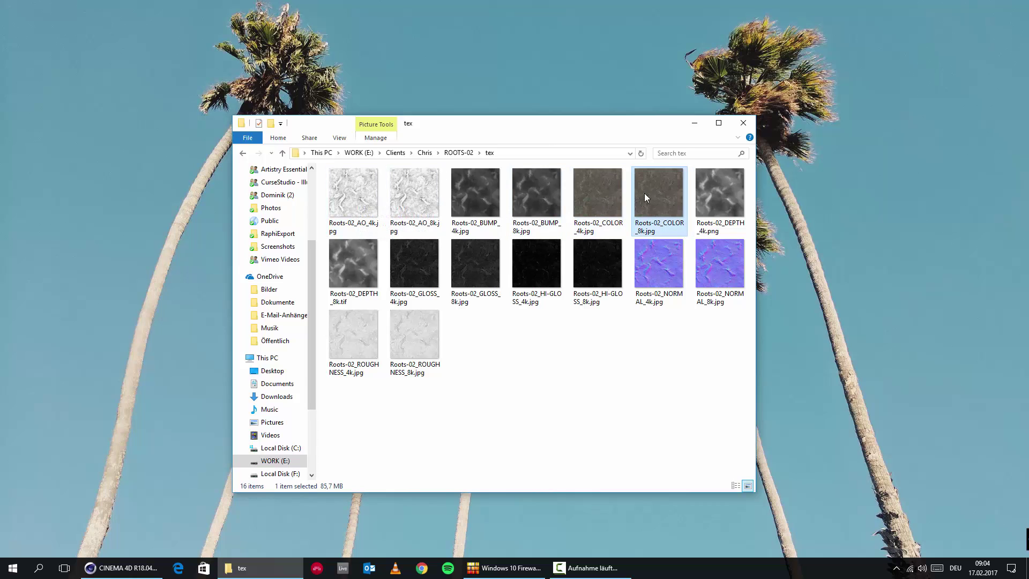
left_click(733, 202)
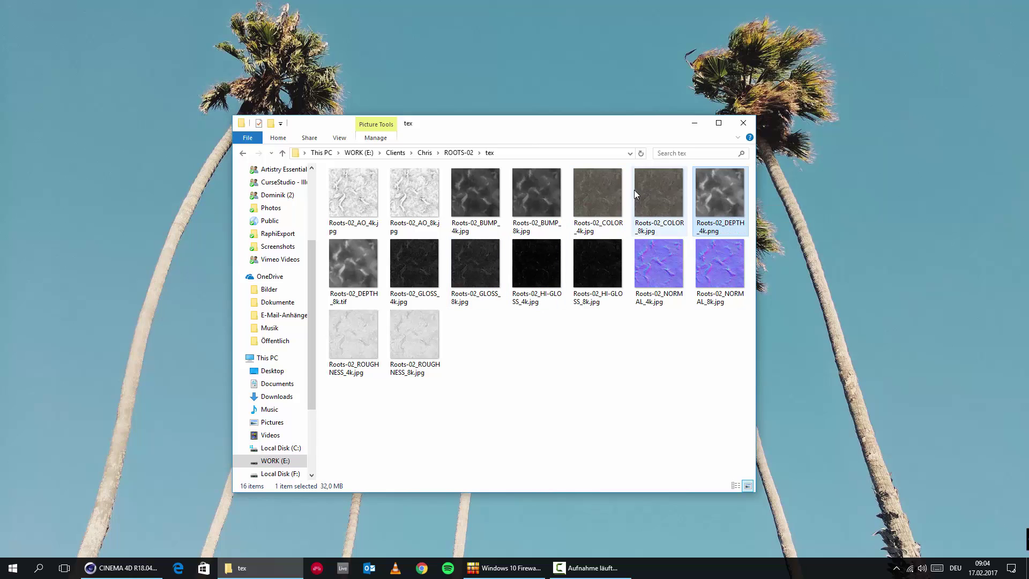
left_click(649, 191)
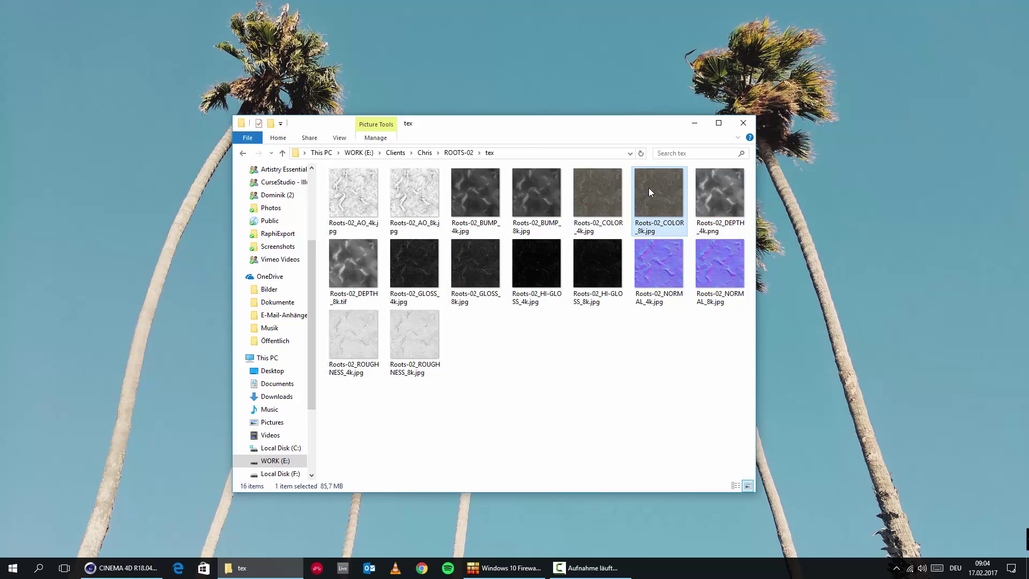
Step: Compare the 4k and 8k versions of the Roots-02 gloss and hi-gloss maps
left_click(412, 259)
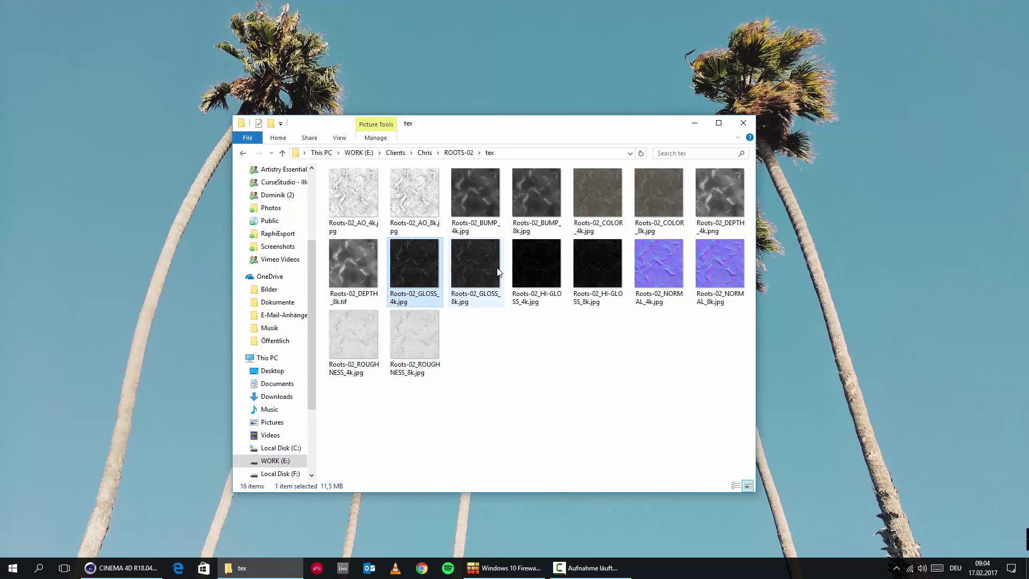
mouse_move(498, 272)
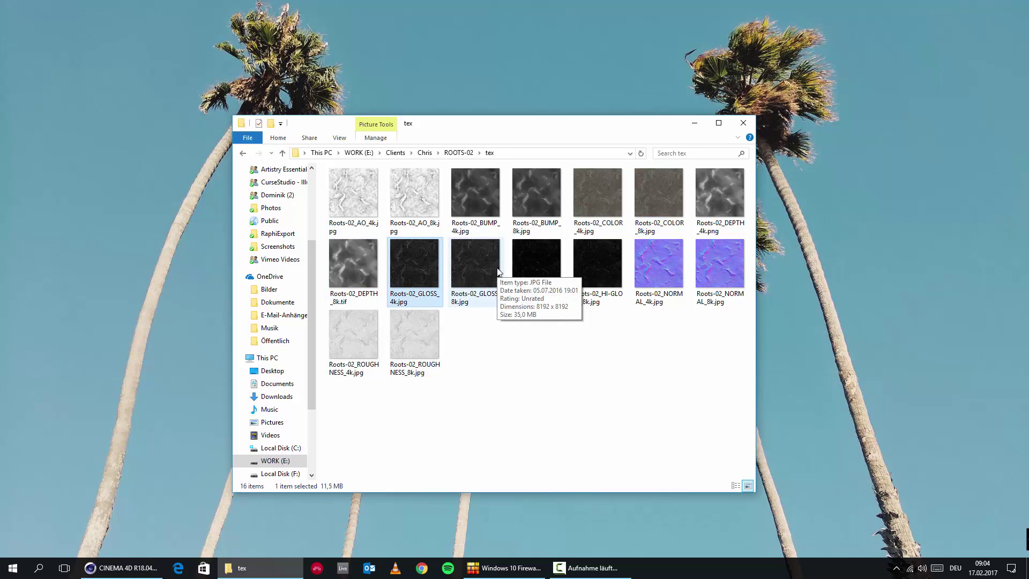
left_click(480, 273)
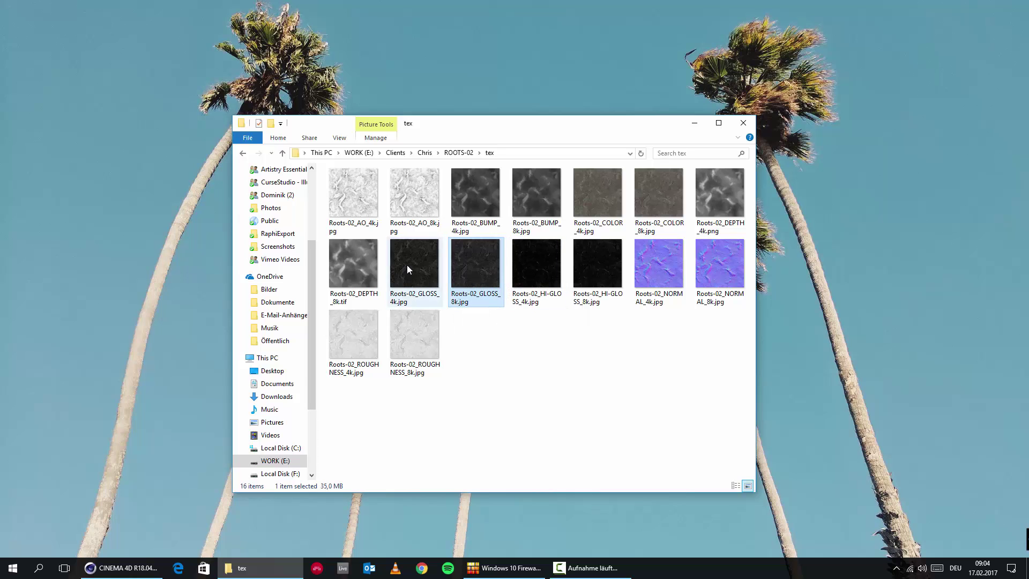
left_click(407, 264)
left_click(483, 267)
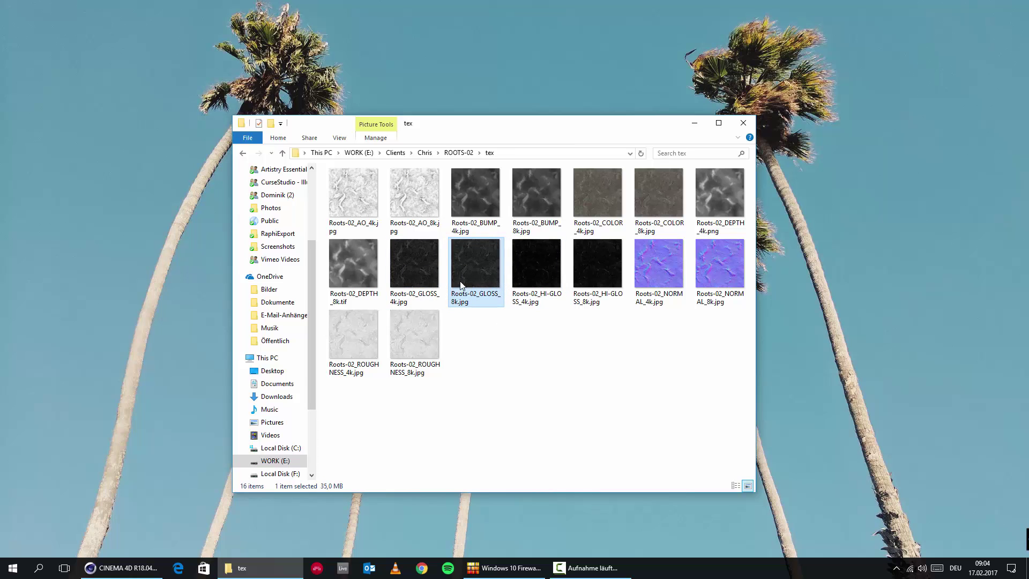
left_click(560, 252)
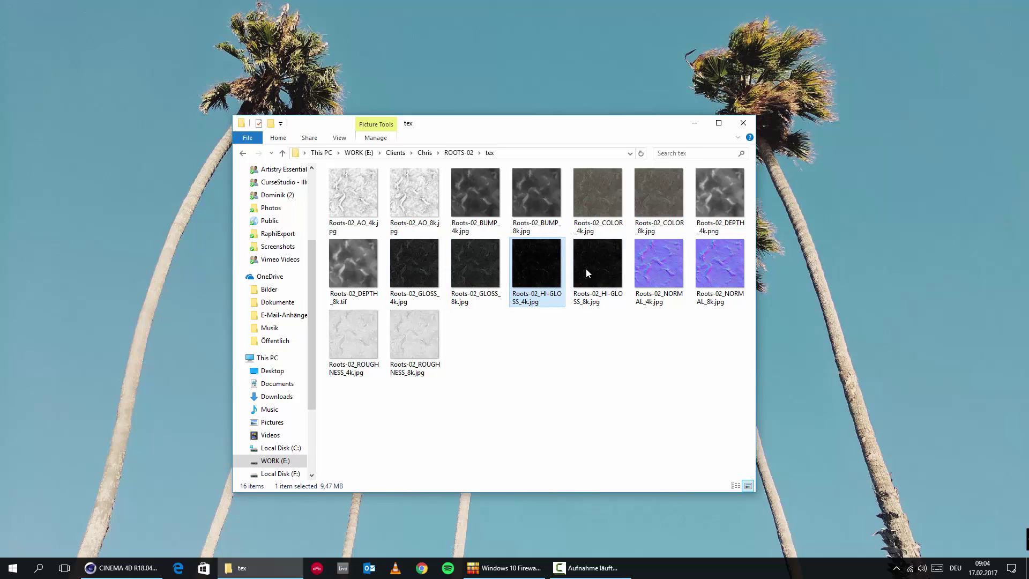
mouse_move(581, 269)
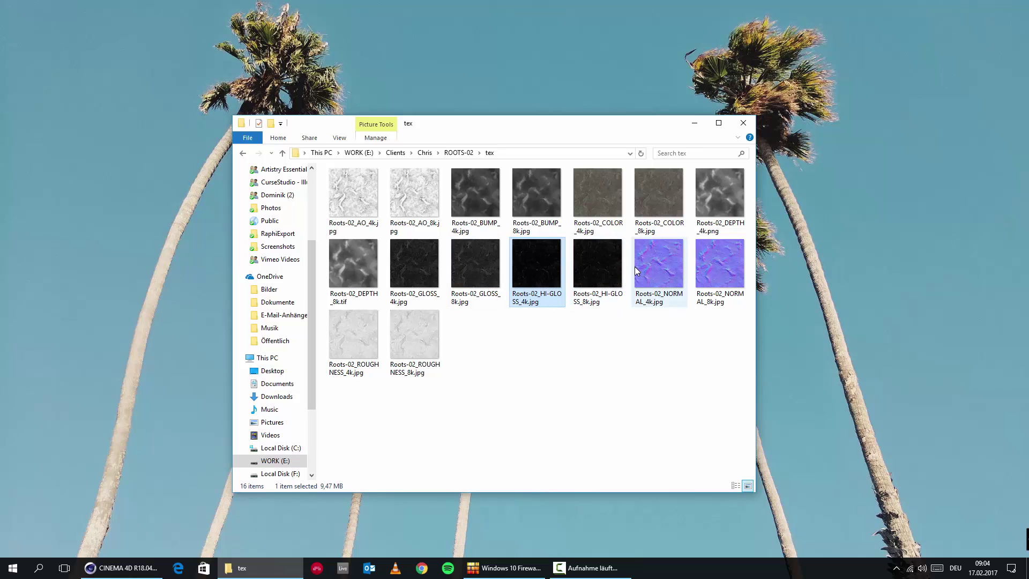
left_click(603, 263)
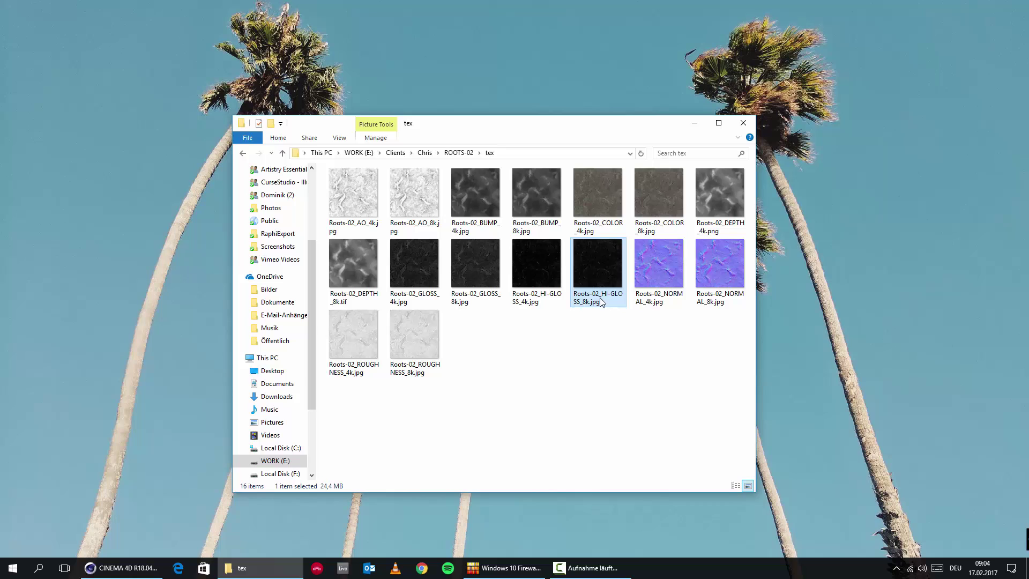
Step: Examine the 8k normal map and the 4k and 8k roughness maps of the Roots-02 set
left_click(726, 282)
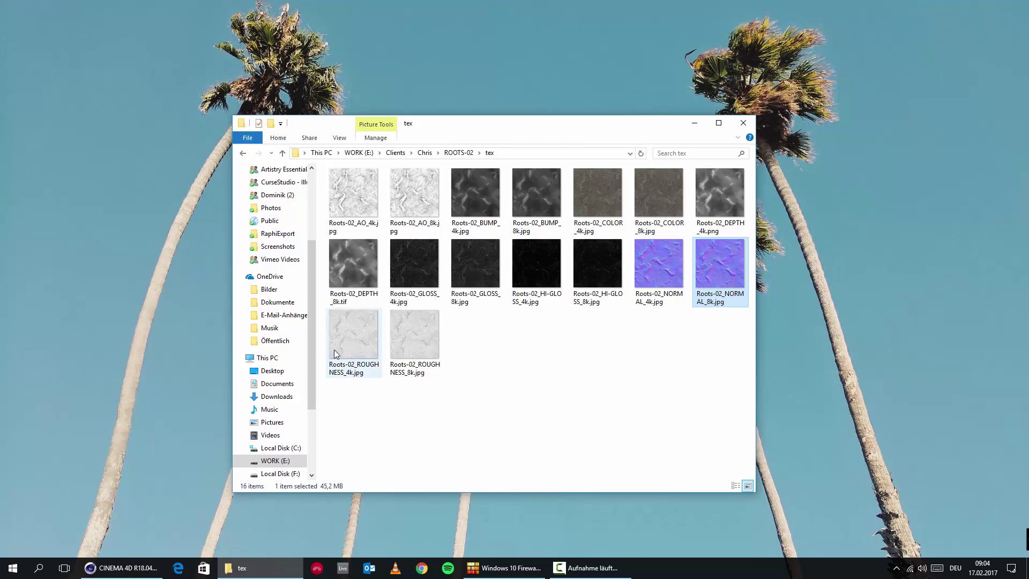
left_click(362, 334)
left_click(429, 339)
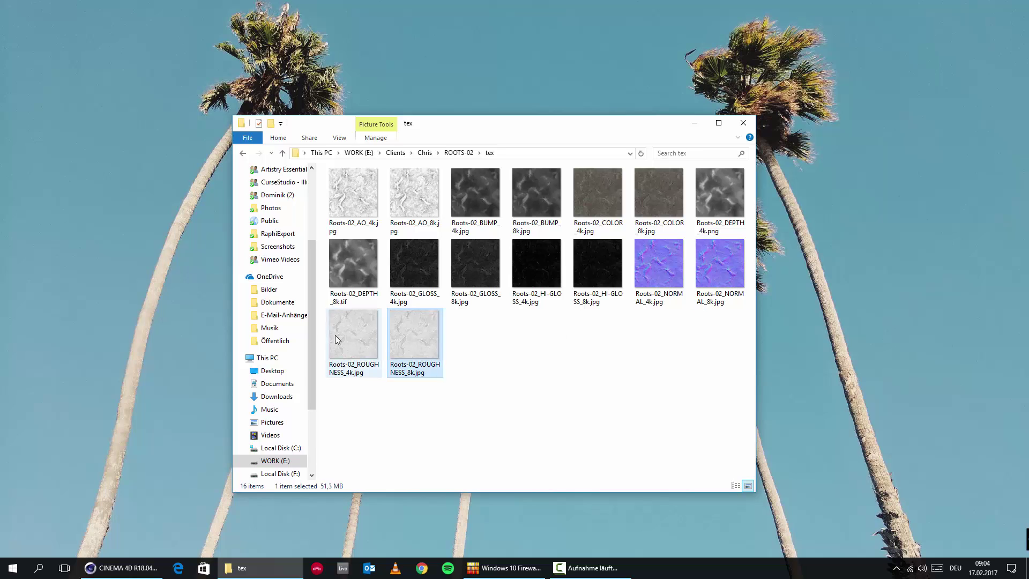
mouse_move(413, 330)
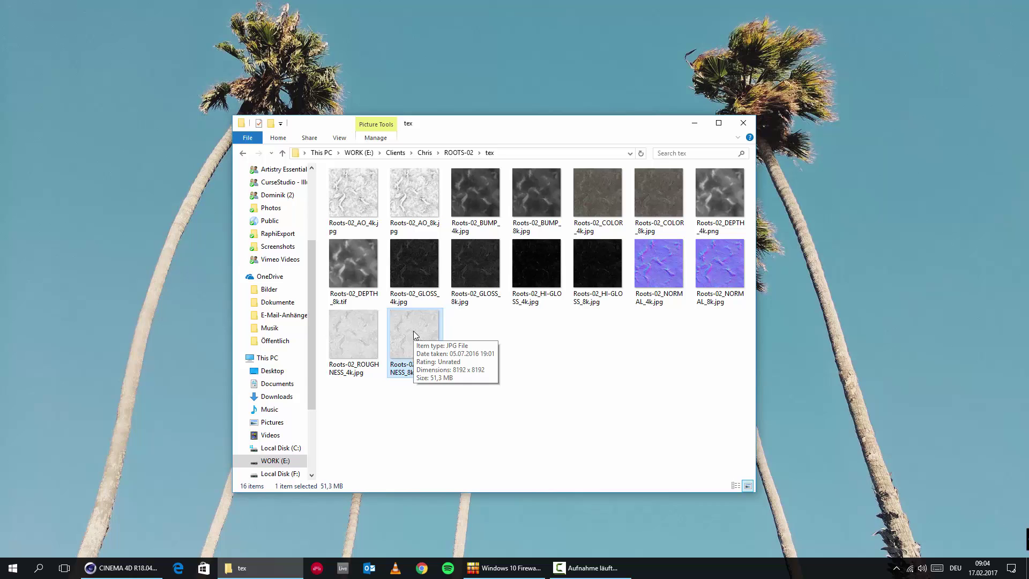
left_click(481, 369)
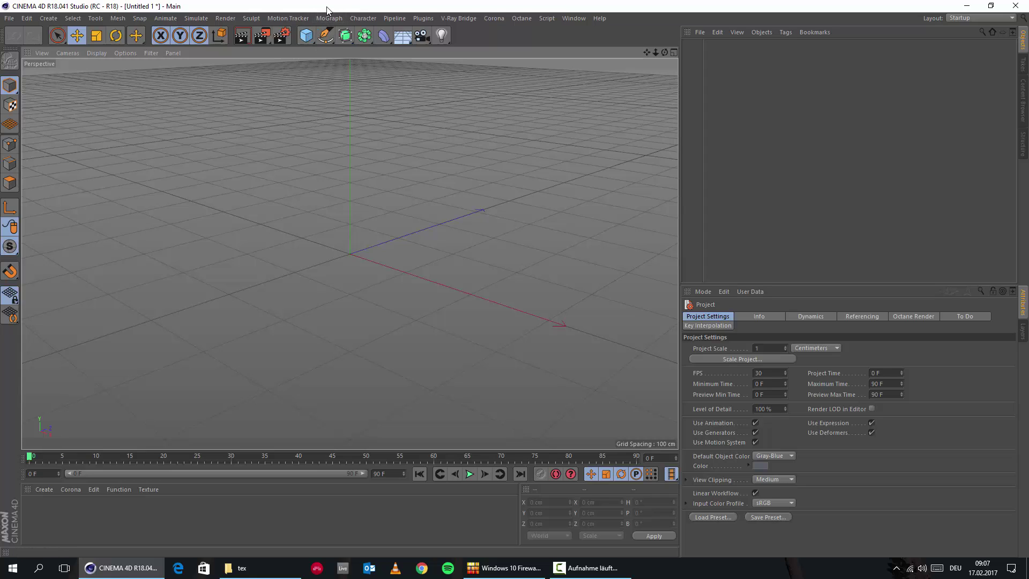
Step: Add a plane primitive and an area light to the empty Cinema 4D scene
left_click(304, 40)
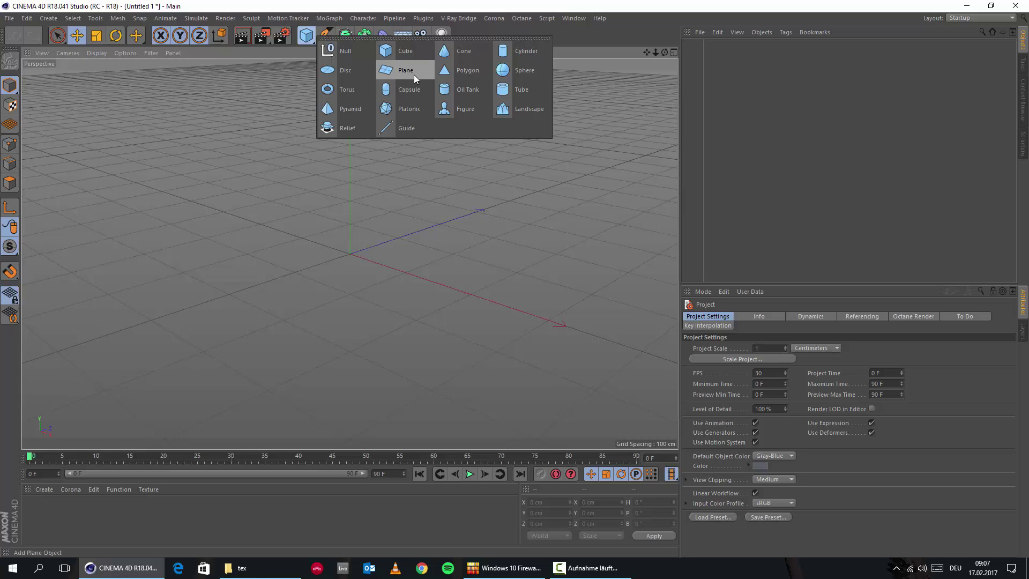
left_click(414, 75)
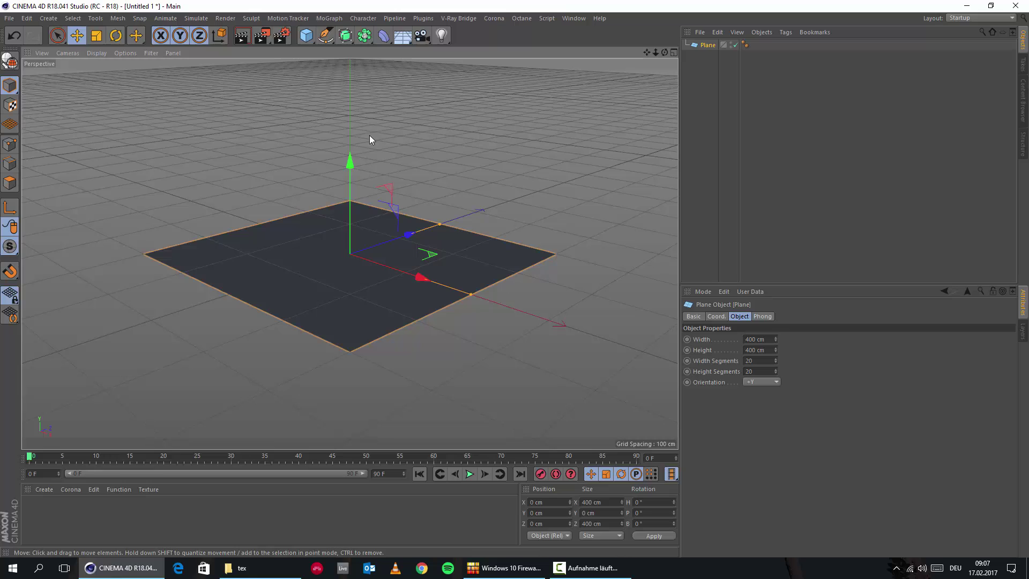
left_click(48, 18)
mouse_move(67, 133)
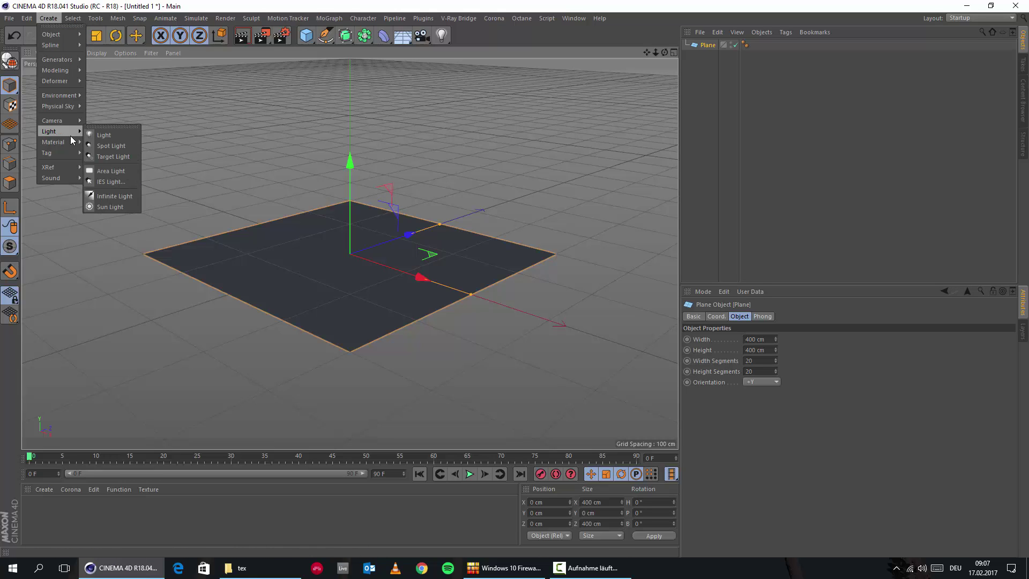
left_click(126, 175)
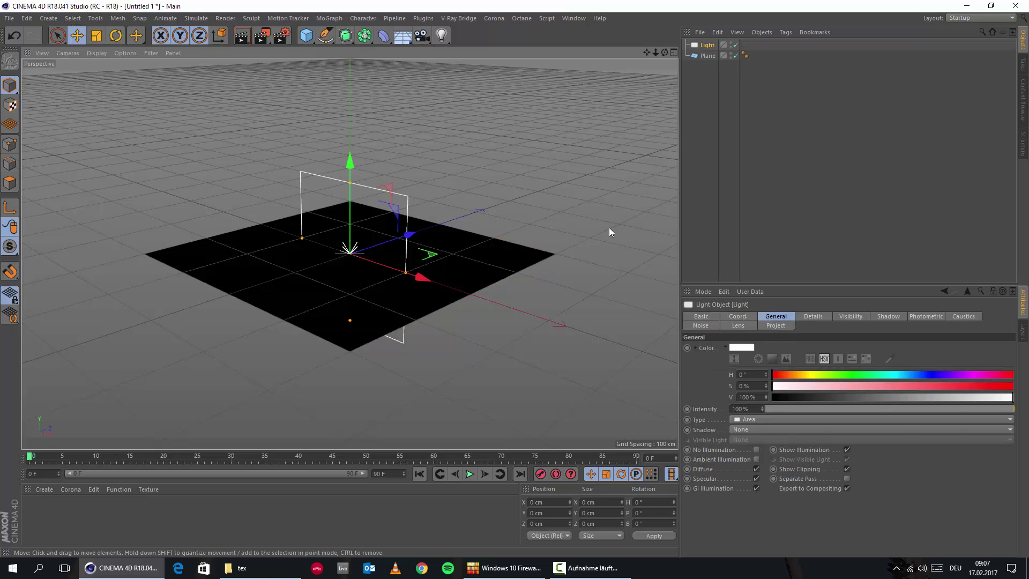
Step: Add a null object to the scene
left_click(48, 17)
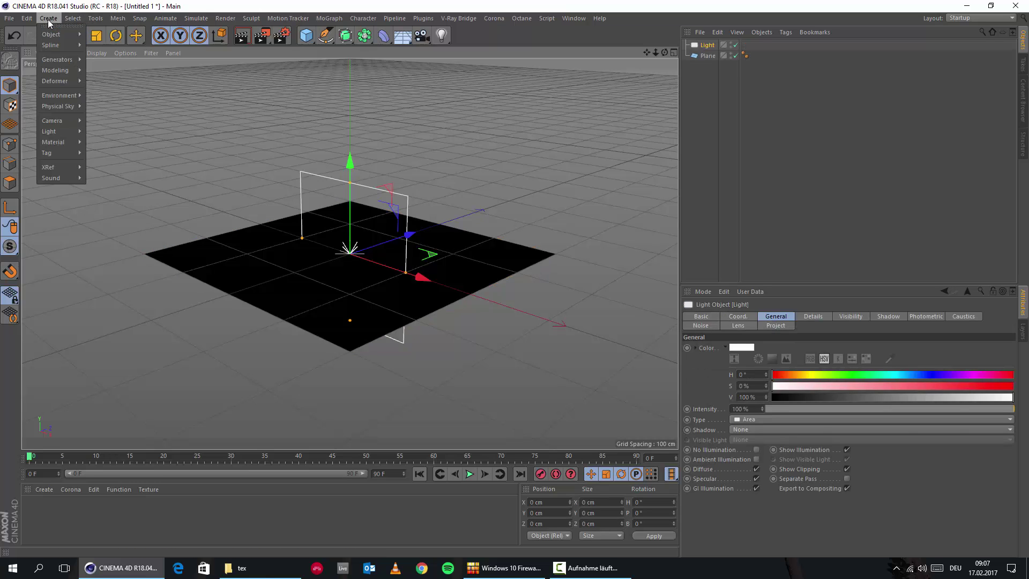
mouse_move(51, 33)
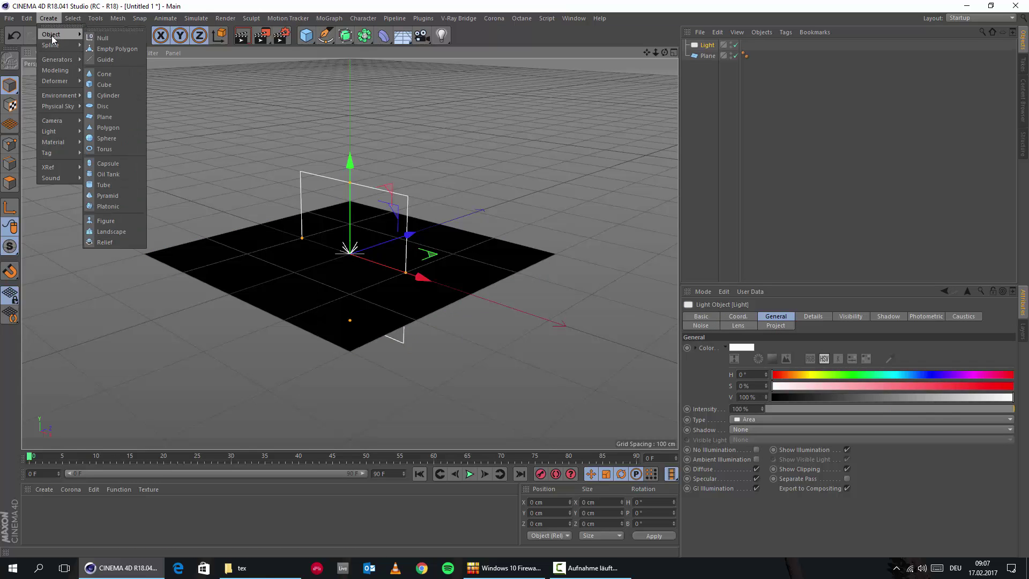
left_click(121, 42)
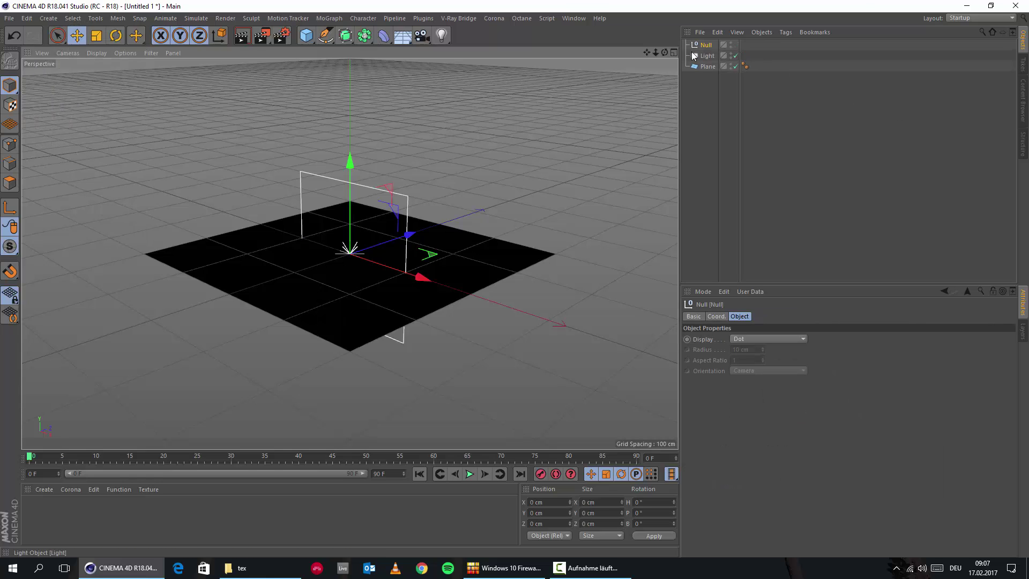
Step: Move the area light to about -363 cm in Z and raise it to about 325 cm in Y
left_click(706, 56)
left_click_drag(295, 268, 202, 284, "alt")
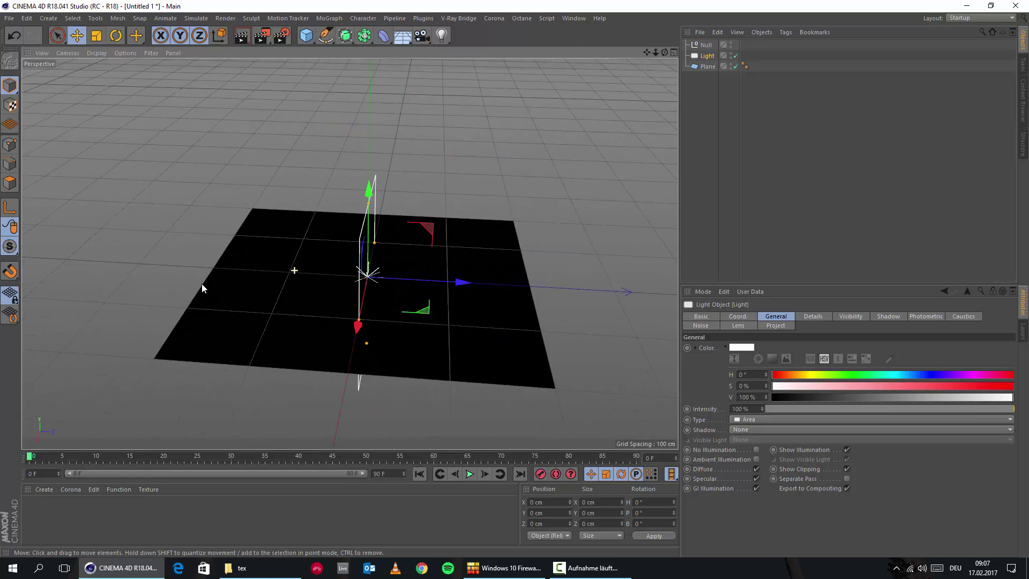
left_click_drag(452, 281, 163, 259)
left_click_drag(139, 273, 279, 327, "alt")
left_click_drag(235, 143, 231, 69)
left_click_drag(321, 273, 355, 305, "alt")
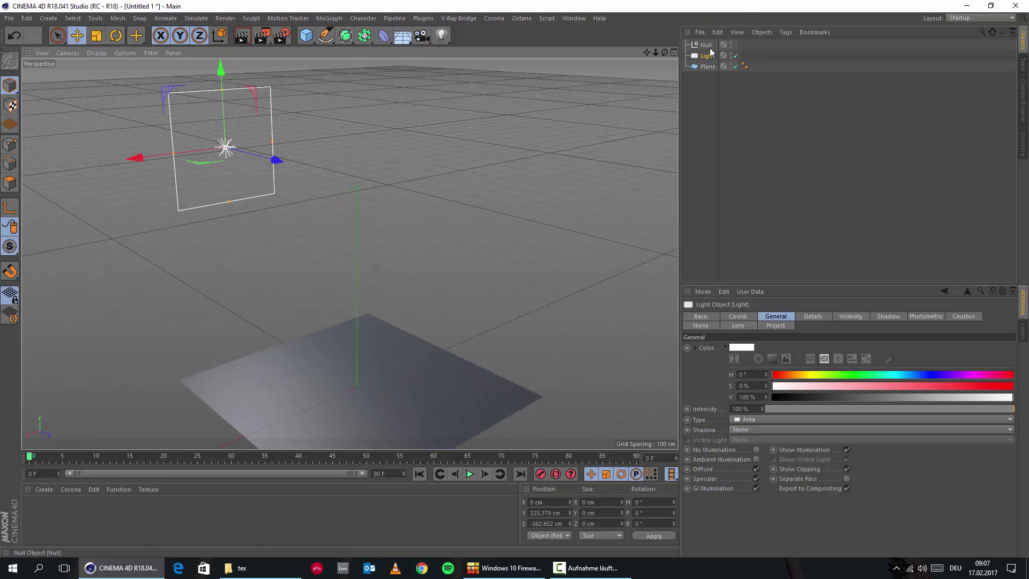
Step: Make the area light a child of the null and lower it to about 184 cm in Y
left_click_drag(710, 52, 701, 49)
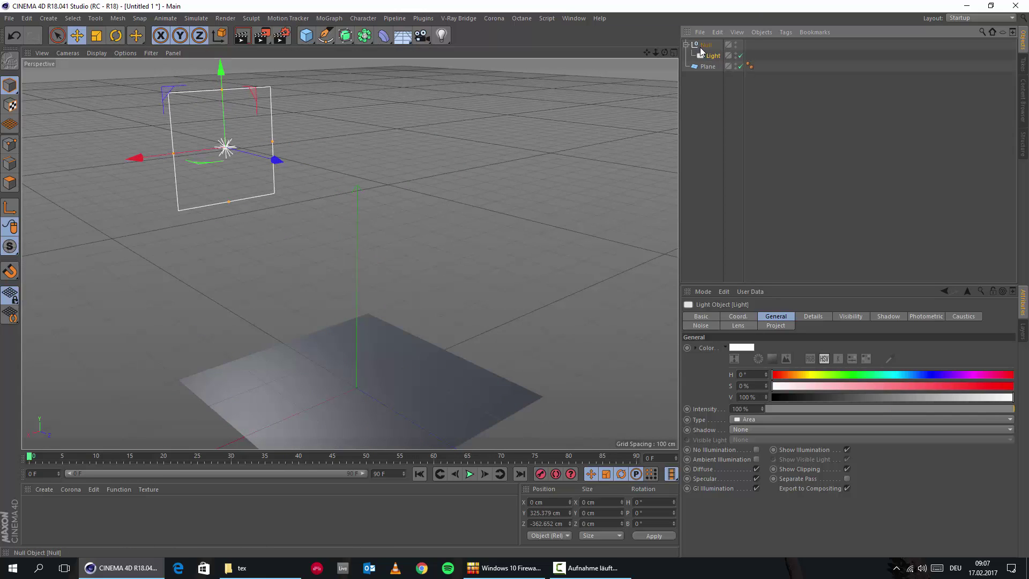
left_click_drag(128, 188, 278, 143, "alt")
left_click_drag(240, 75, 228, 169)
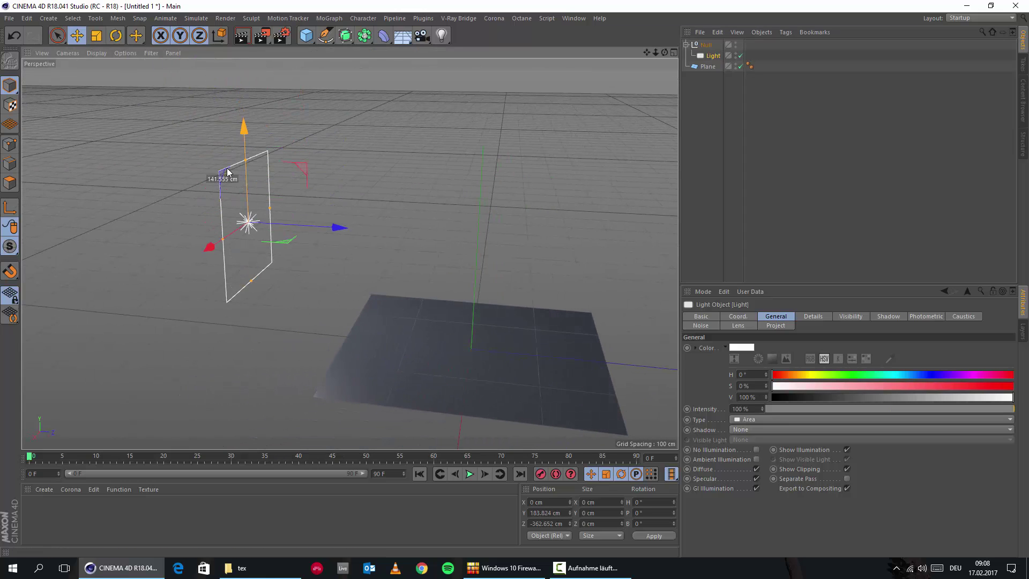
Step: Tilt the area light down toward the plane to a pitch of about -18°
left_click(116, 36)
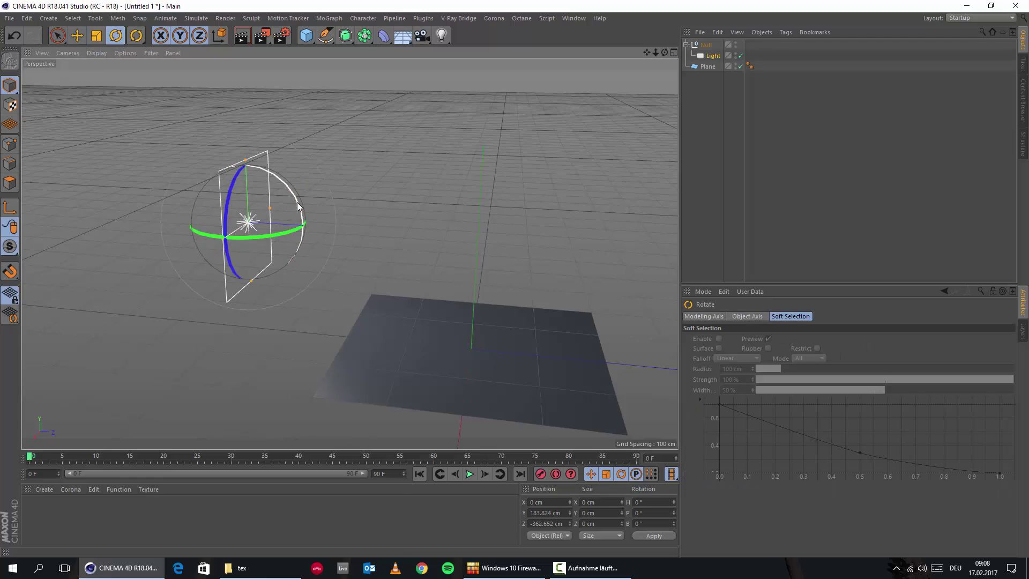
left_click_drag(298, 206, 303, 225)
left_click_drag(307, 330, 238, 330, "alt")
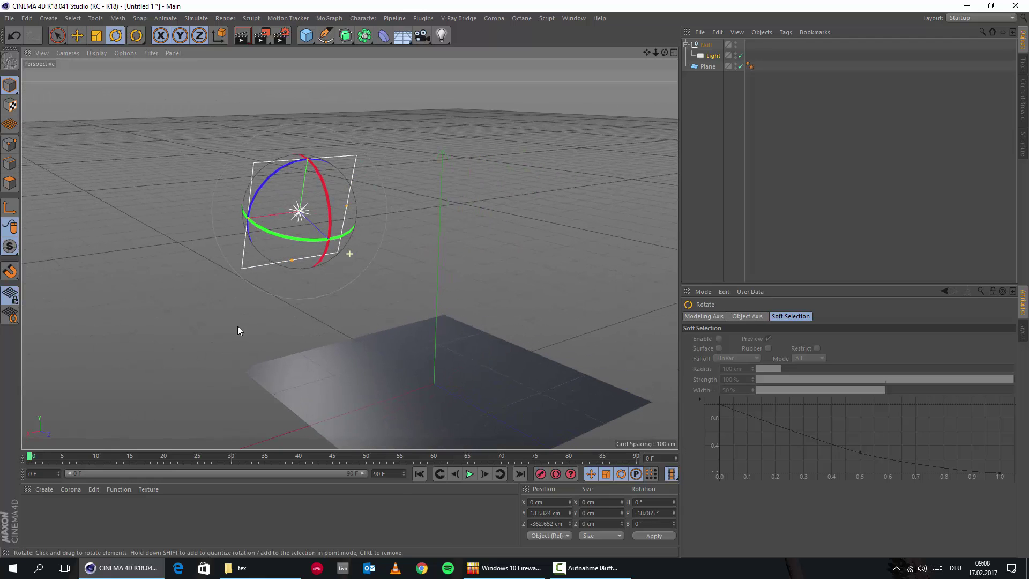
Step: Adjust the null's heading rotation to orbit the child light around the plane
left_click(706, 46)
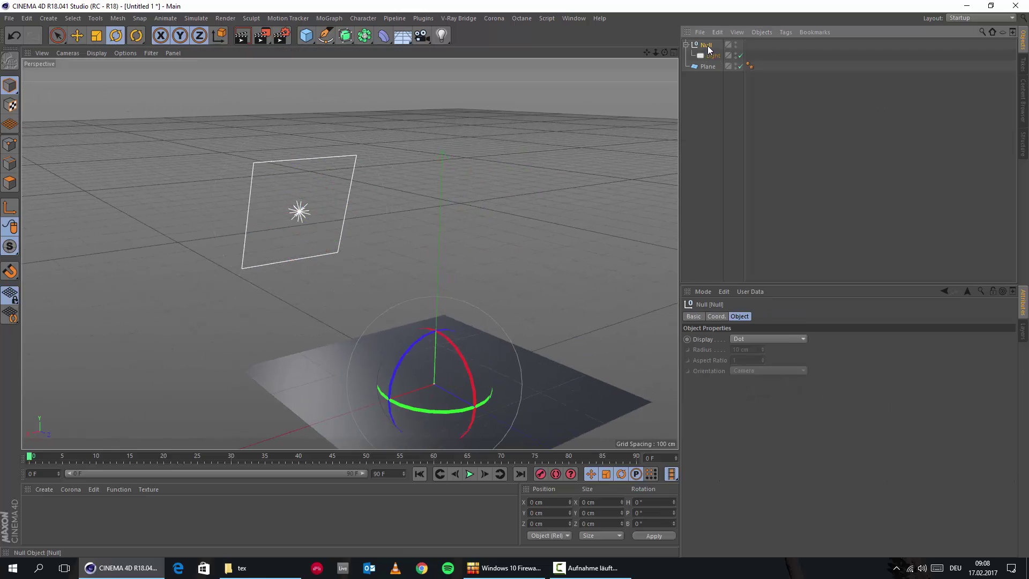
left_click(716, 316)
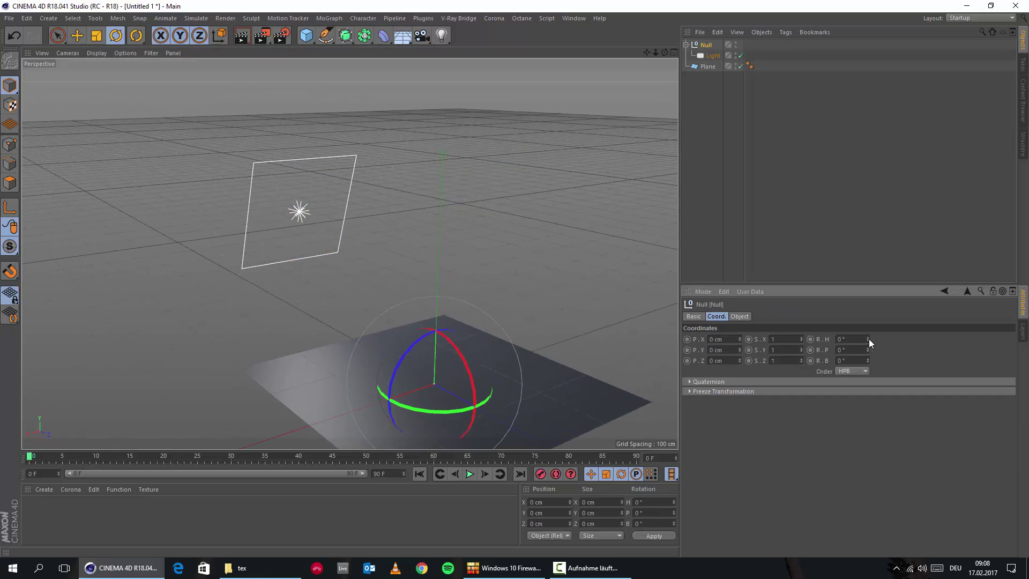
mouse_move(869, 339)
left_mouse_down()
mouse_move(900, 336)
mouse_move(857, 338)
mouse_move(897, 336)
mouse_move(870, 338)
mouse_move(883, 338)
left_mouse_up()
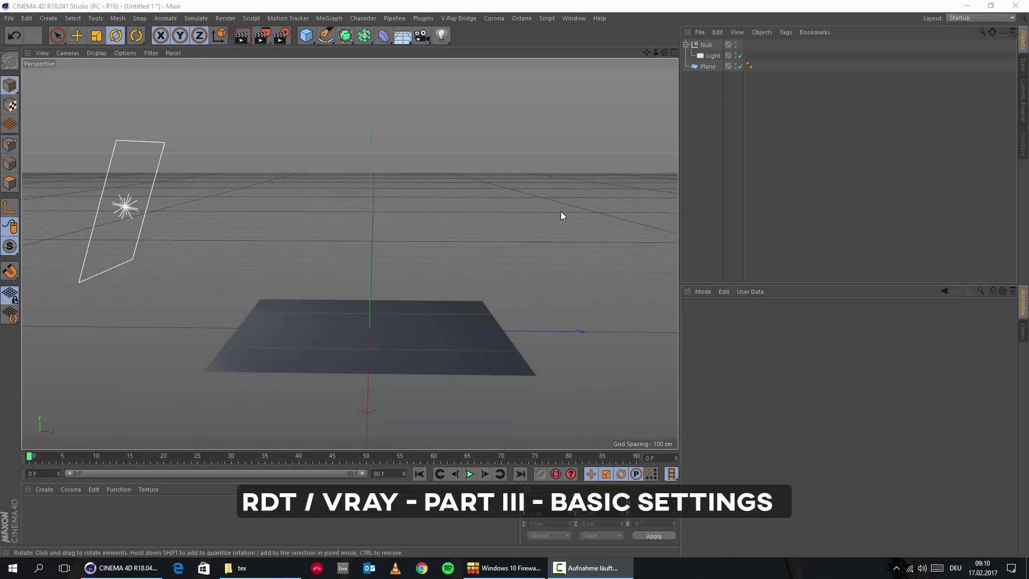
Step: Add a V-Ray Light tag to the light under the null
right_click(720, 56)
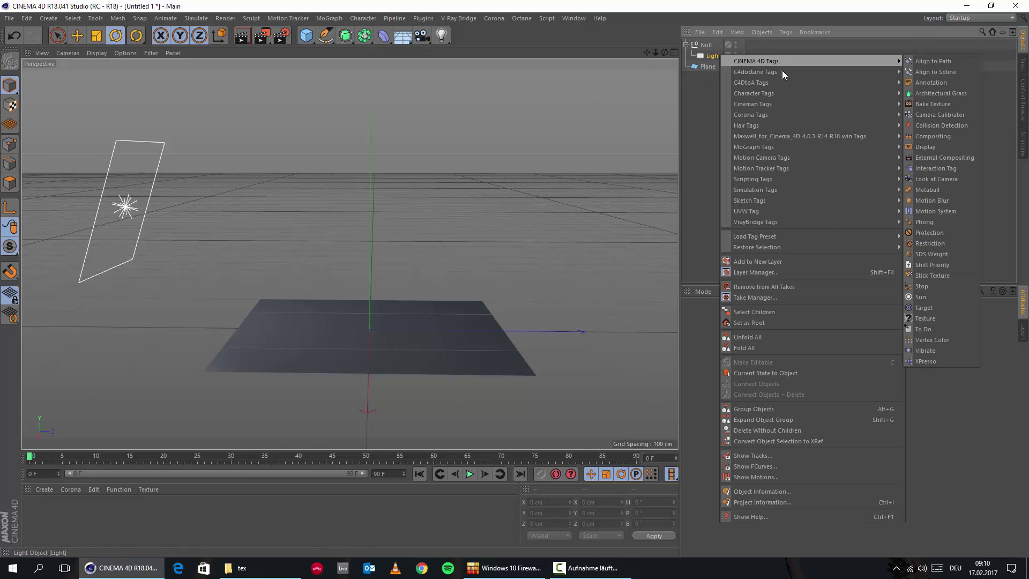
mouse_move(776, 82)
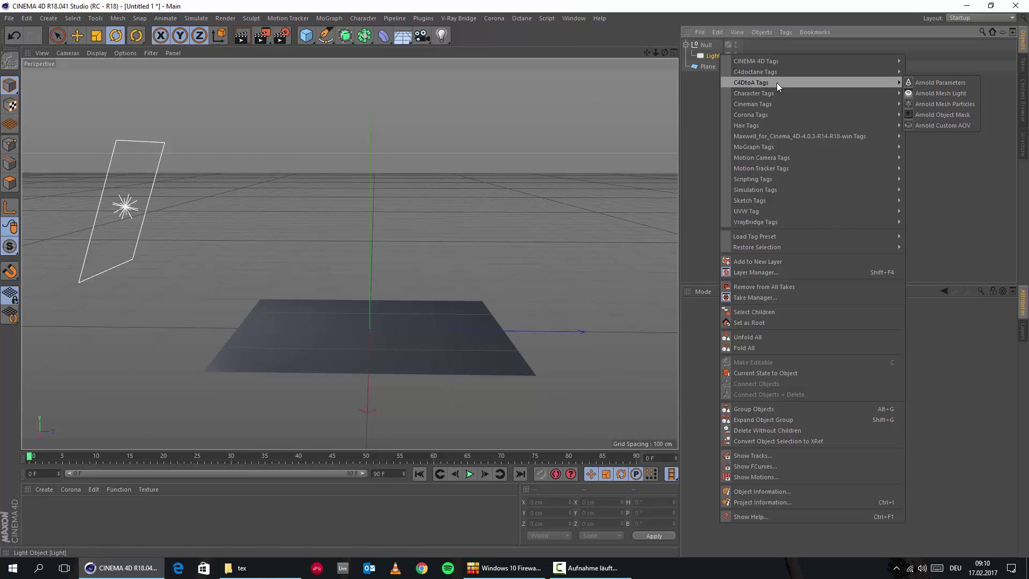
mouse_move(802, 62)
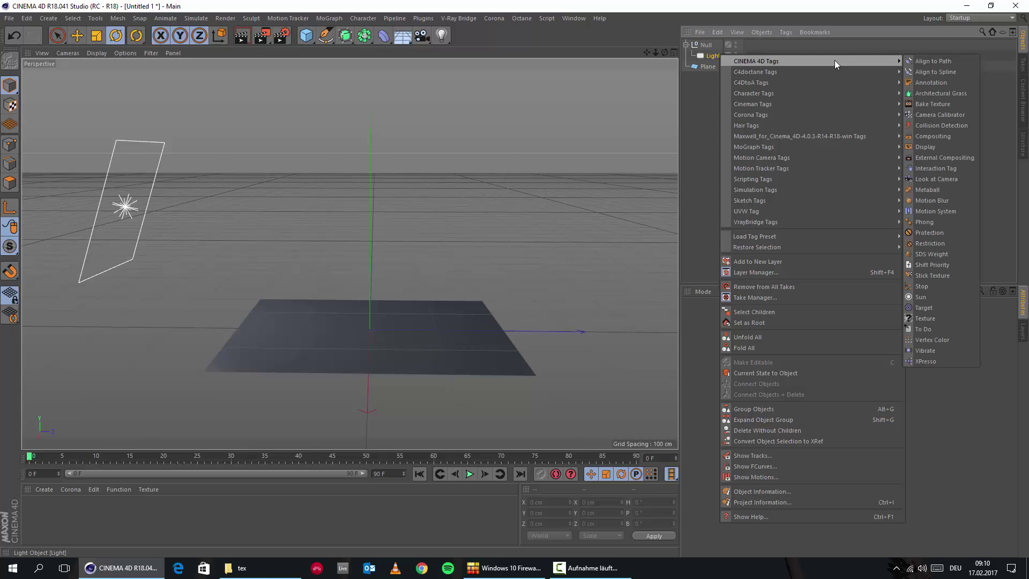
mouse_move(795, 222)
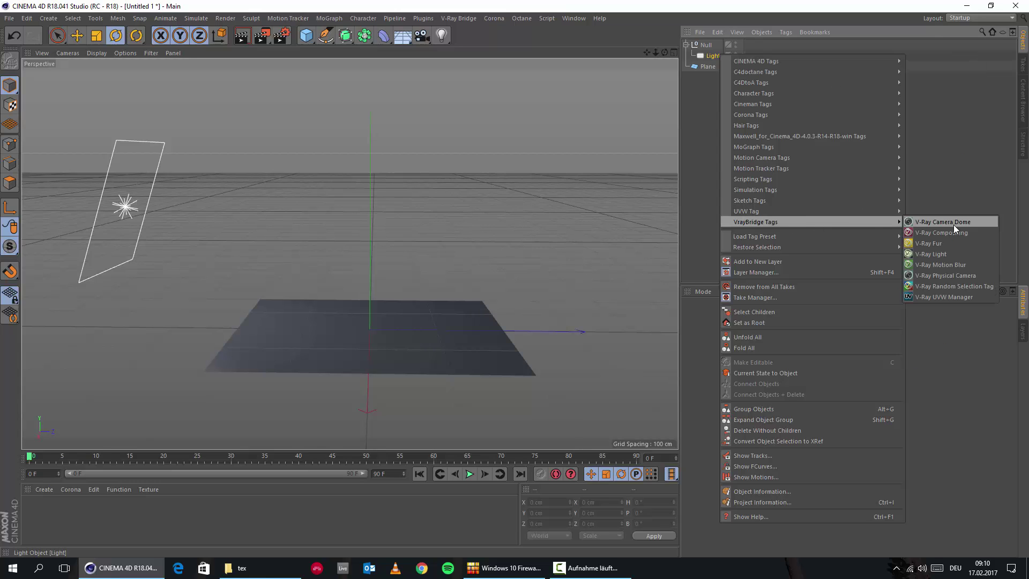
left_click(936, 255)
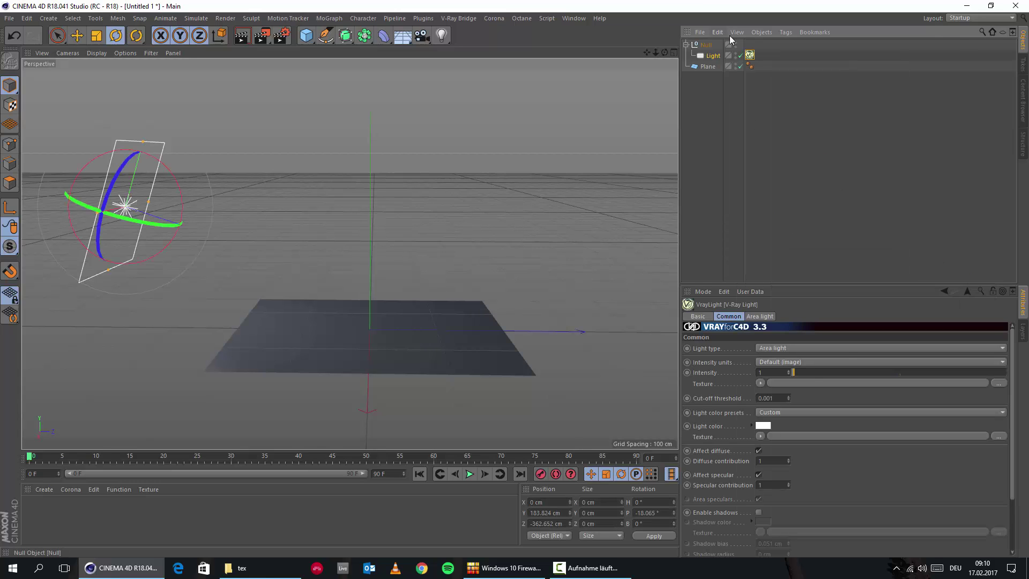
Step: Enable shadows for the V-Ray area light and turn off its No decay option
scroll(834, 501, "down", 3)
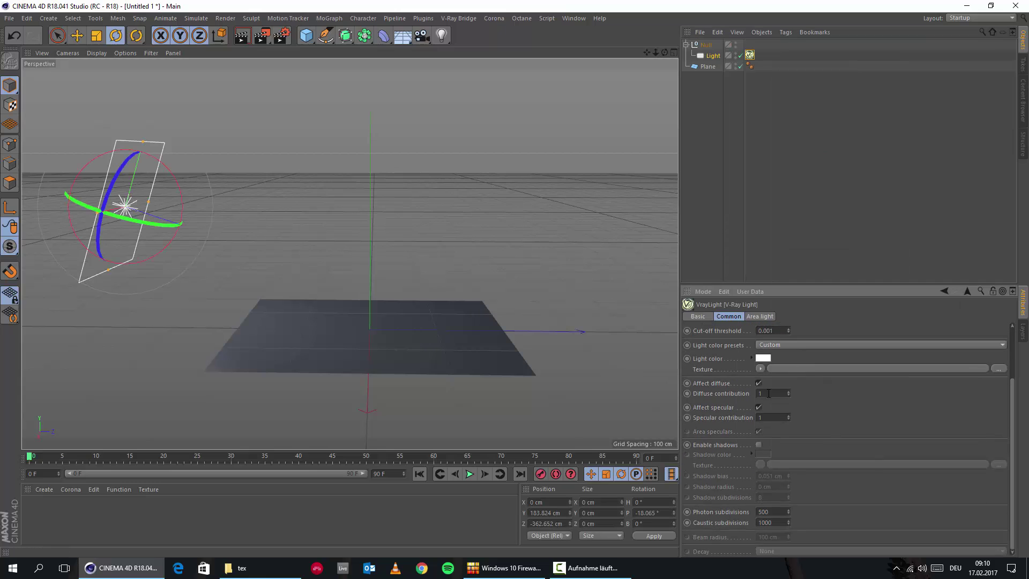
left_click(758, 444)
left_click(757, 318)
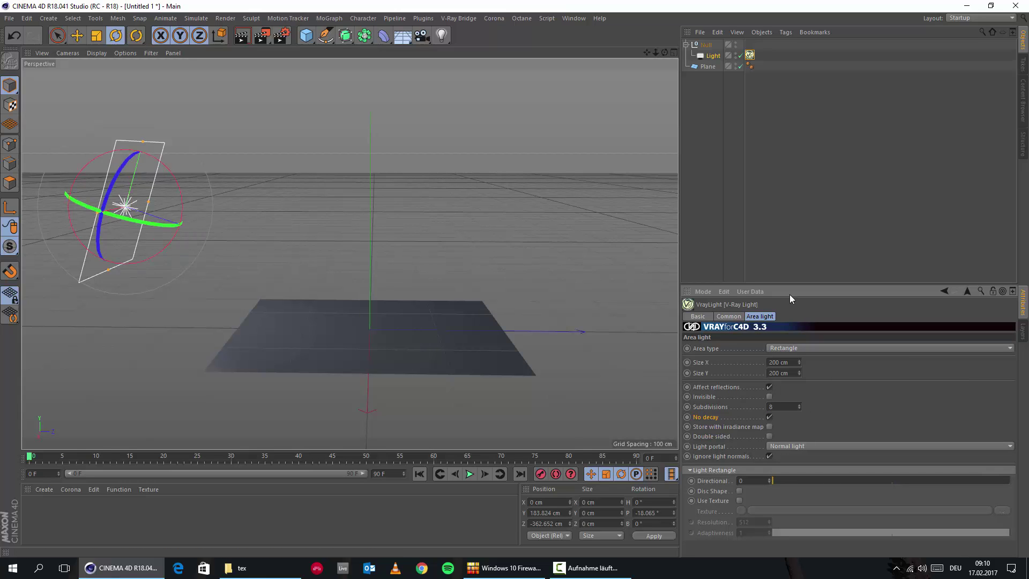
left_click(769, 417)
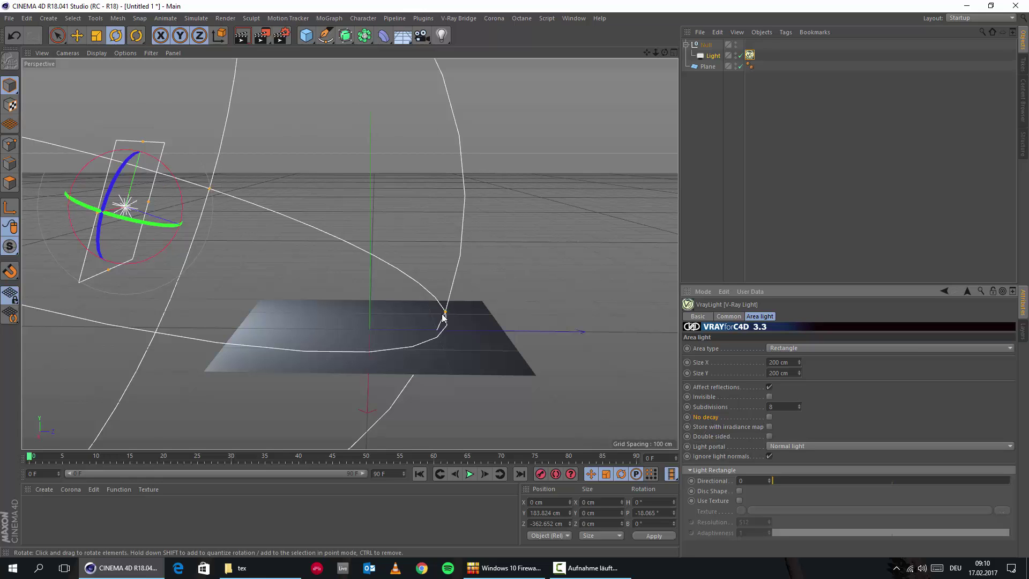
Step: Try a smaller falloff radius for the area light in the viewport and undo the change
left_click_drag(442, 318, 393, 317)
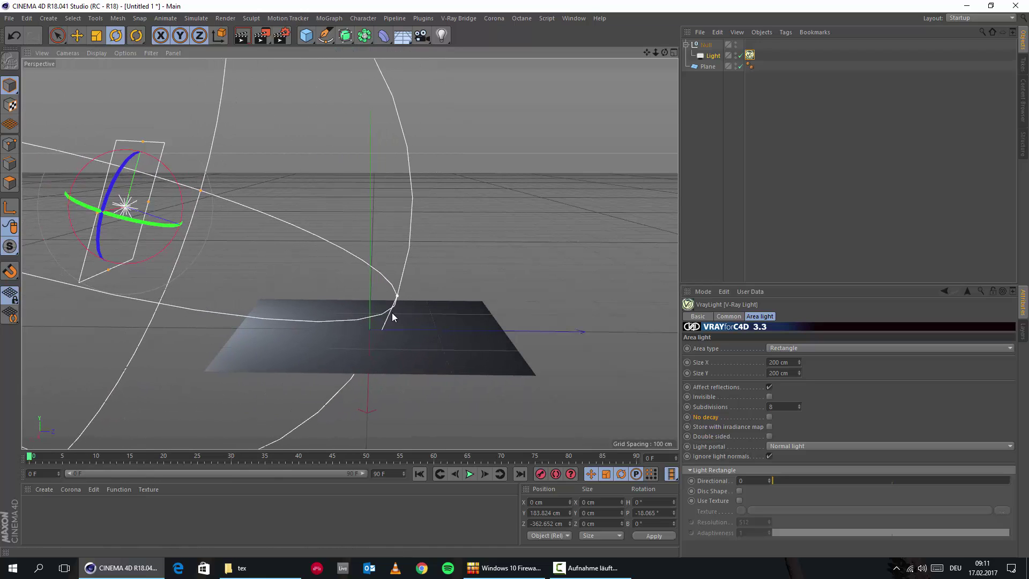
key("ctrl+z")
key("ctrl+z")
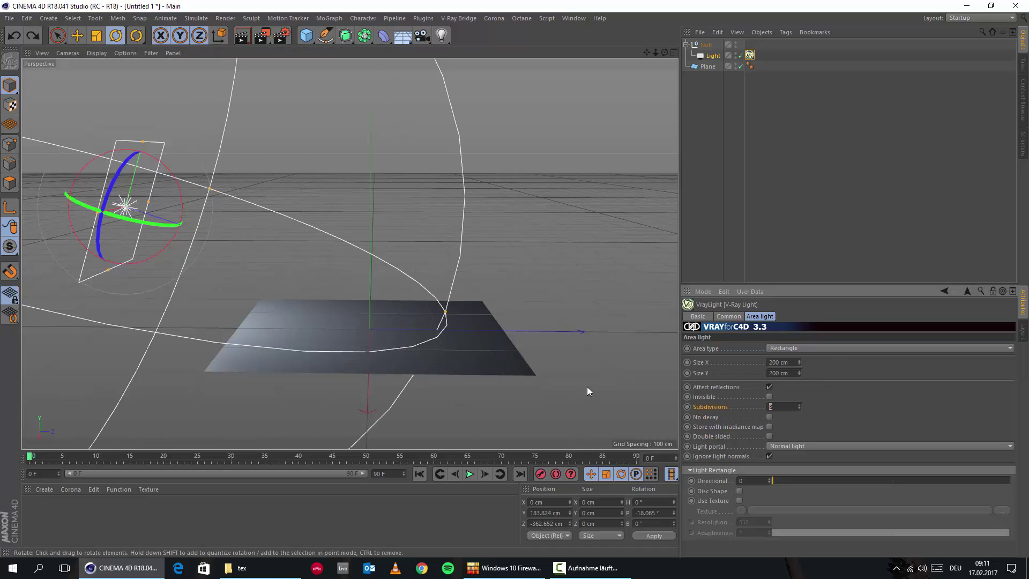
Step: Set the area light's subdivisions to 64
type("64")
key("Return")
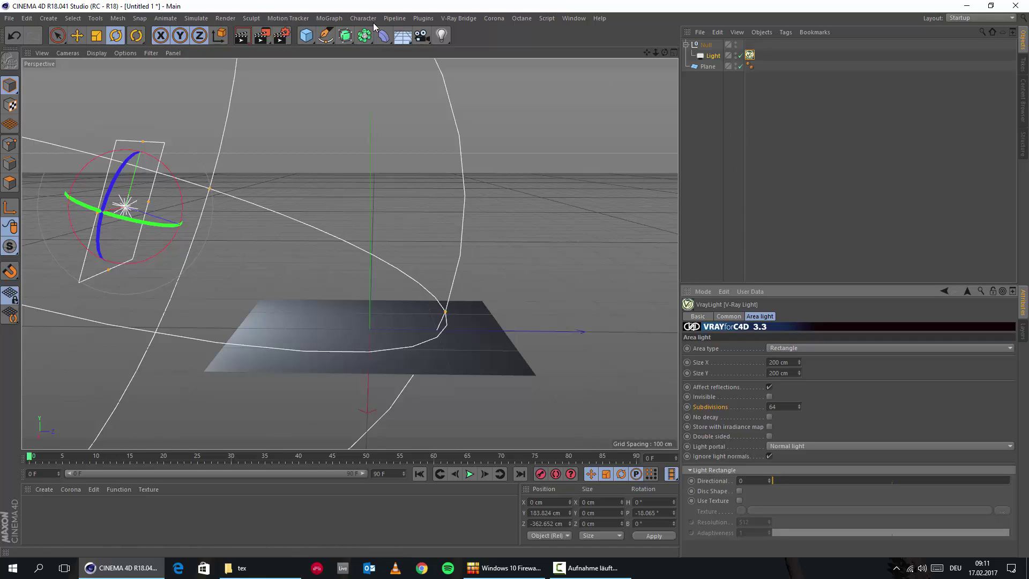
Step: Open the render settings and choose V-Ray Bridge as the renderer
left_click(280, 35)
left_click_drag(248, 24, 453, 83)
left_click(325, 92)
left_click(324, 142)
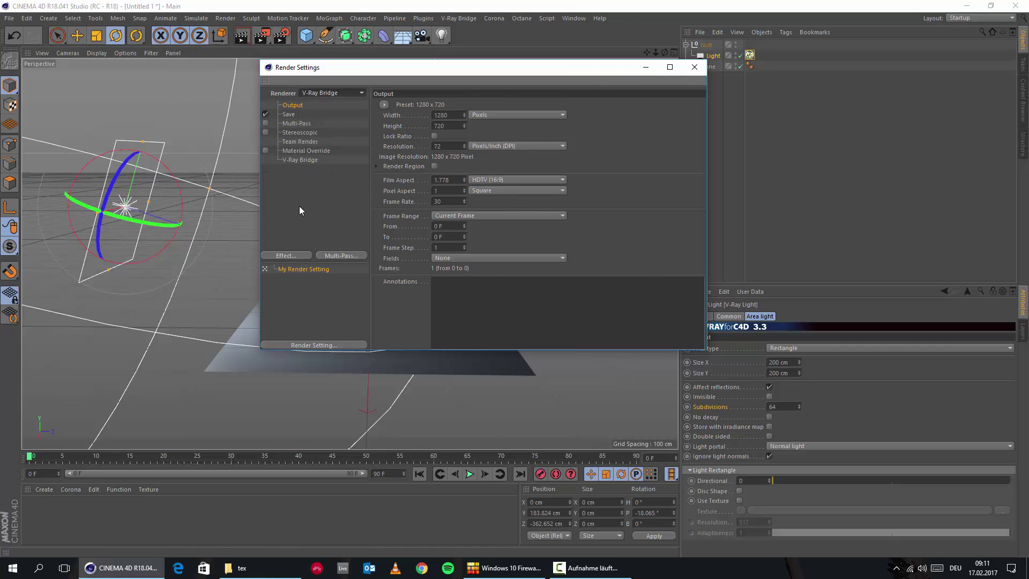
left_click(329, 94)
left_click(310, 190)
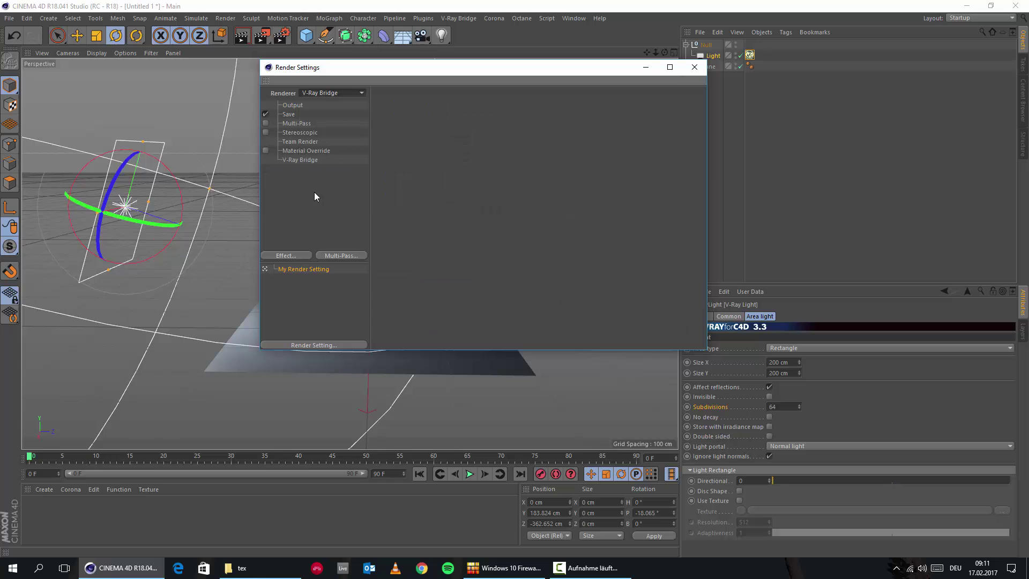
Step: Turn on V-Ray indirect illumination and load the preset 02B_Bruteforce_Pathtracing medium [BRLC]
left_click(303, 160)
left_click(613, 105)
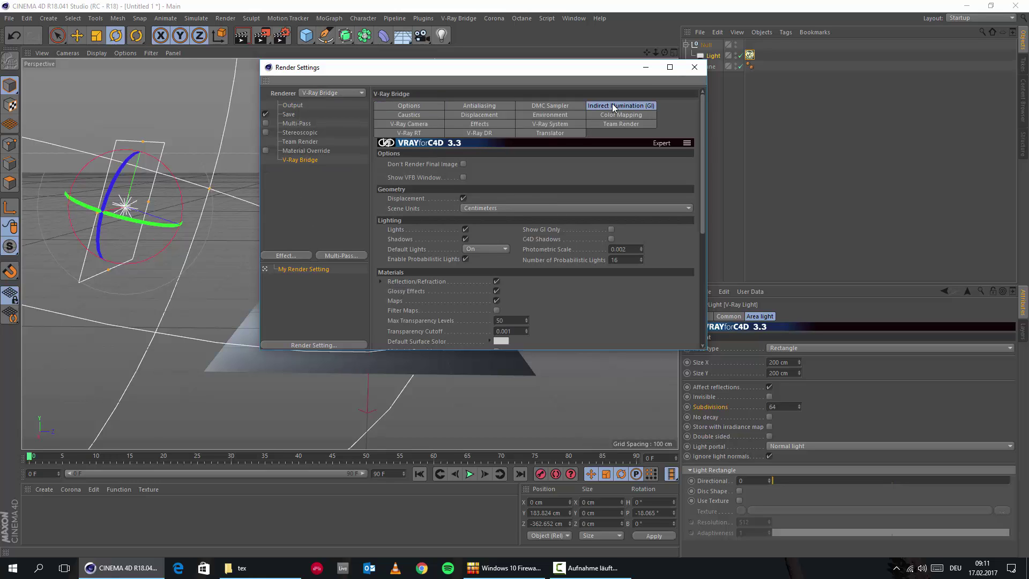
left_click(409, 164)
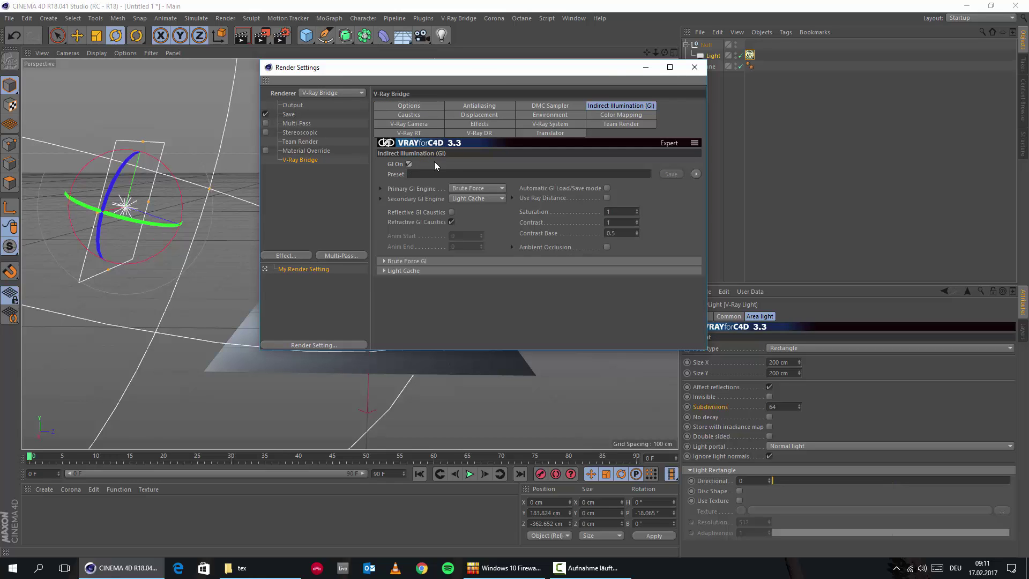
left_click(696, 174)
mouse_move(705, 198)
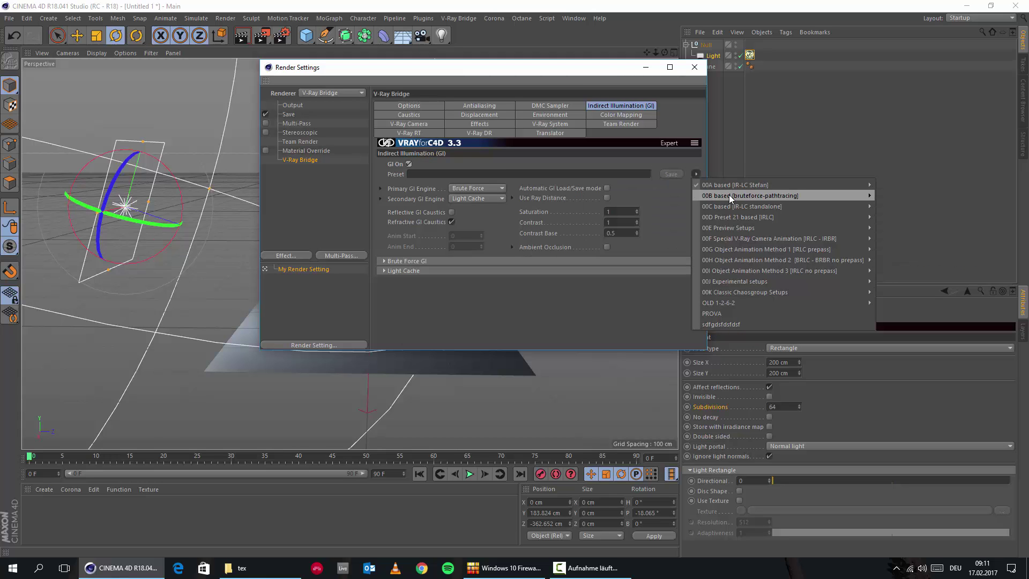
mouse_move(821, 197)
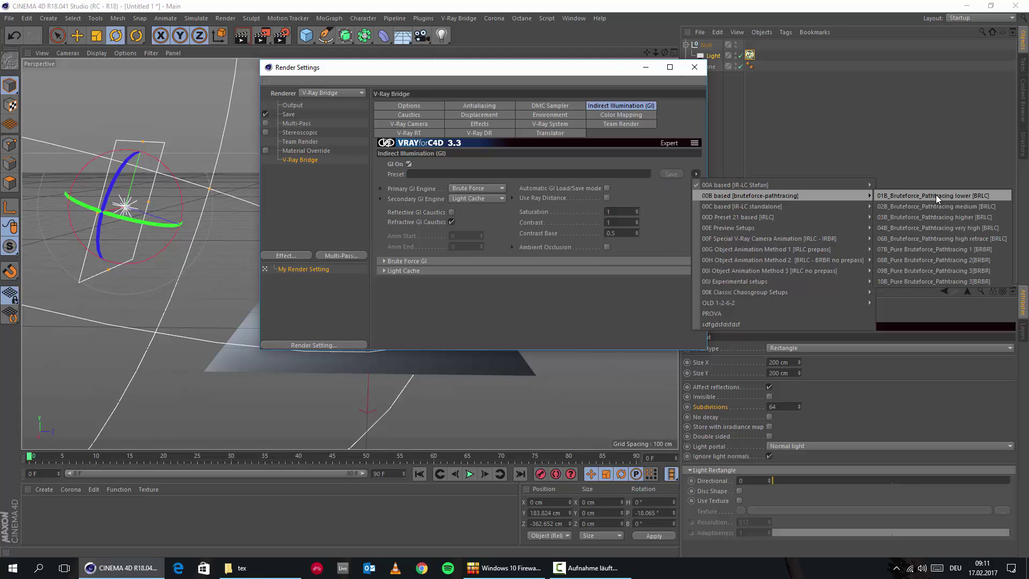
left_click(966, 208)
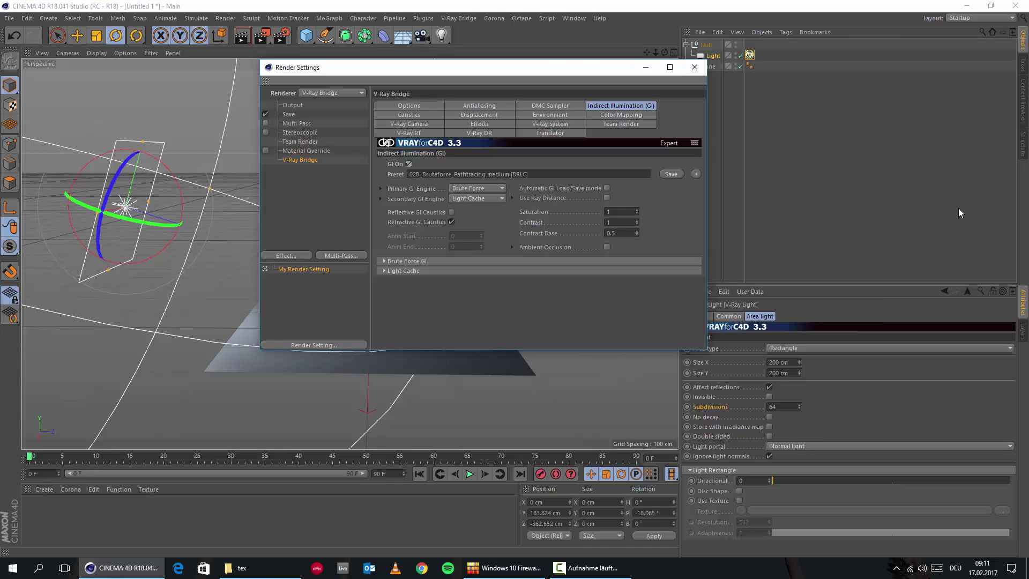
Step: Review the V-Ray antialiasing filter and progressive image sampler settings, and close the render settings
left_click(487, 105)
left_click(427, 229)
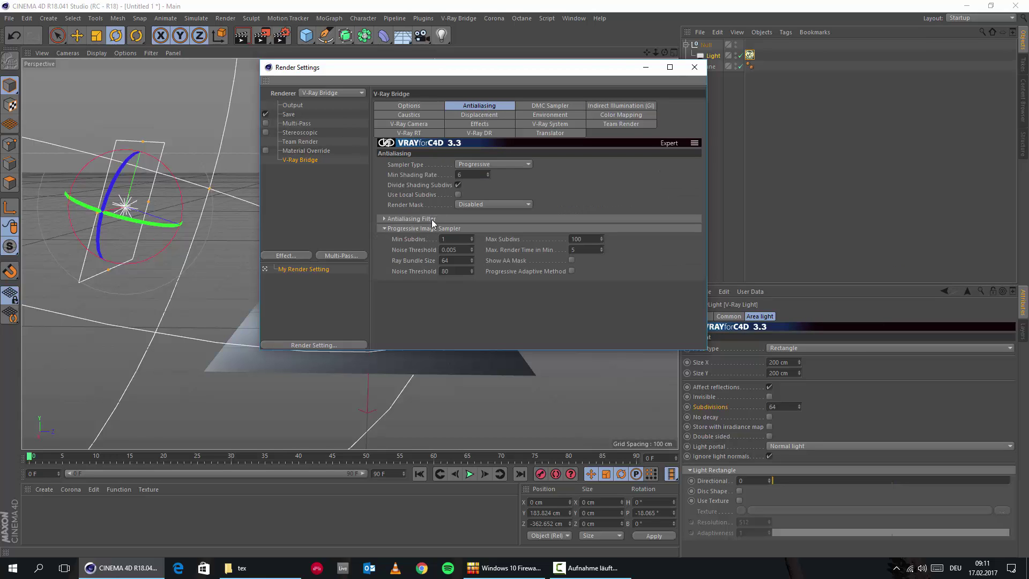
left_click(435, 218)
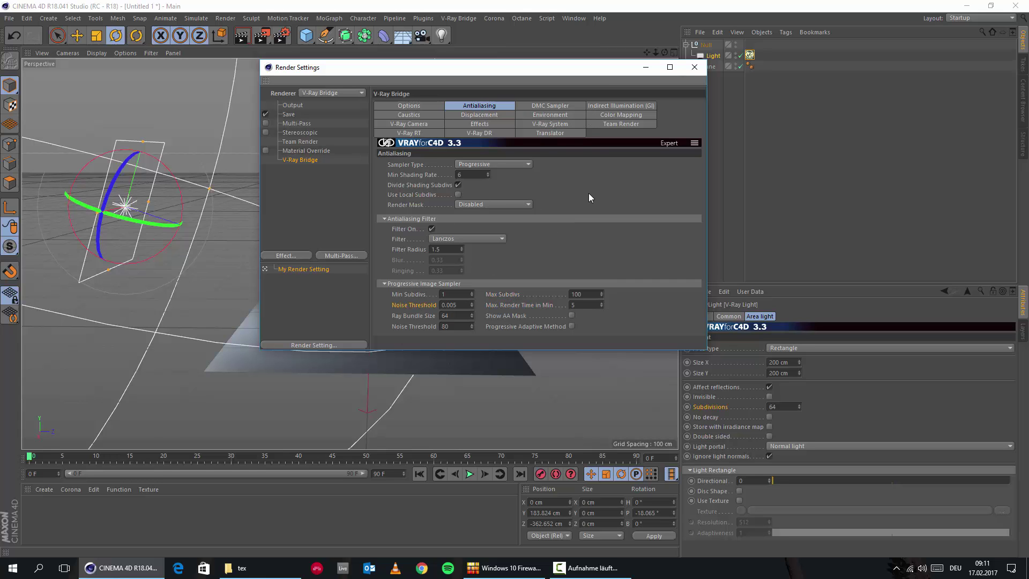
left_click(694, 67)
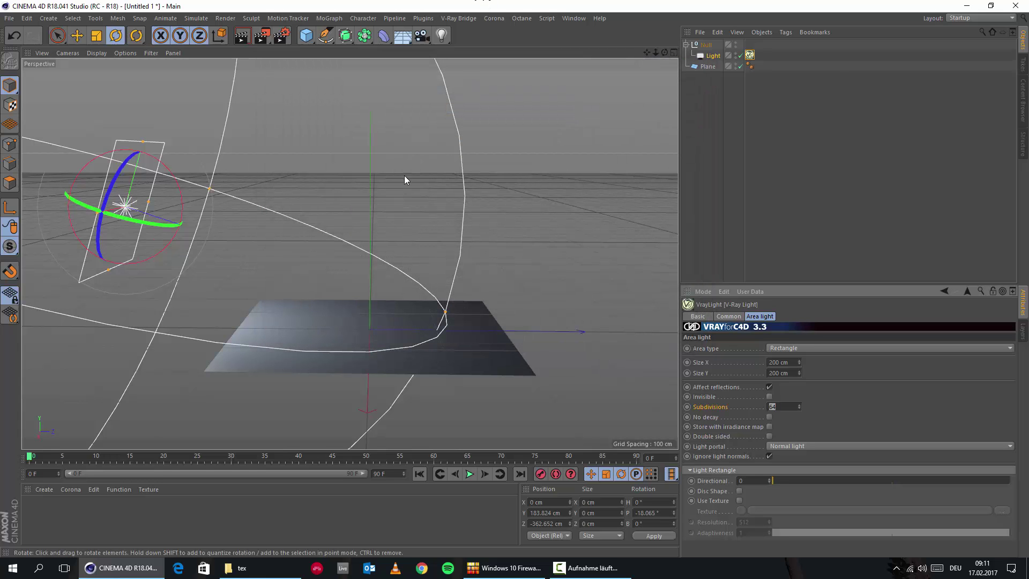
Step: Render the perspective view from above the plane to check the area light's effect
left_click_drag(383, 294, 319, 261, "alt")
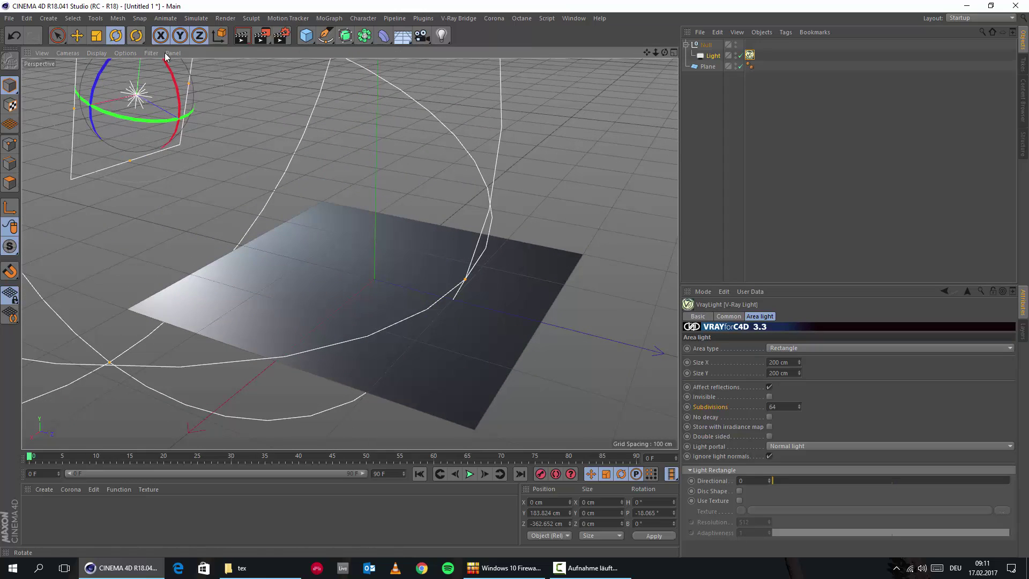
left_click(240, 39)
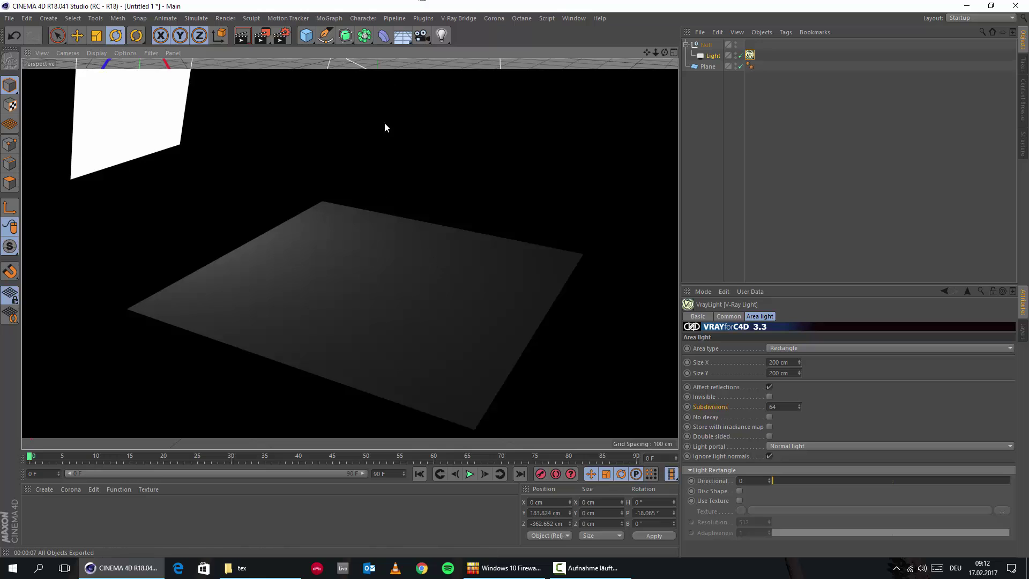
left_click_drag(347, 316, 398, 310, "alt")
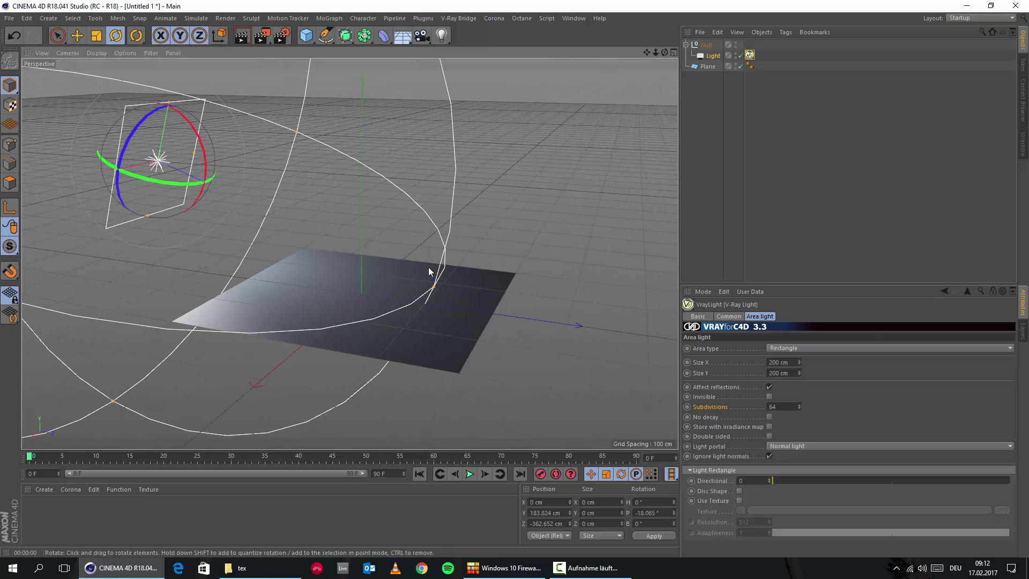
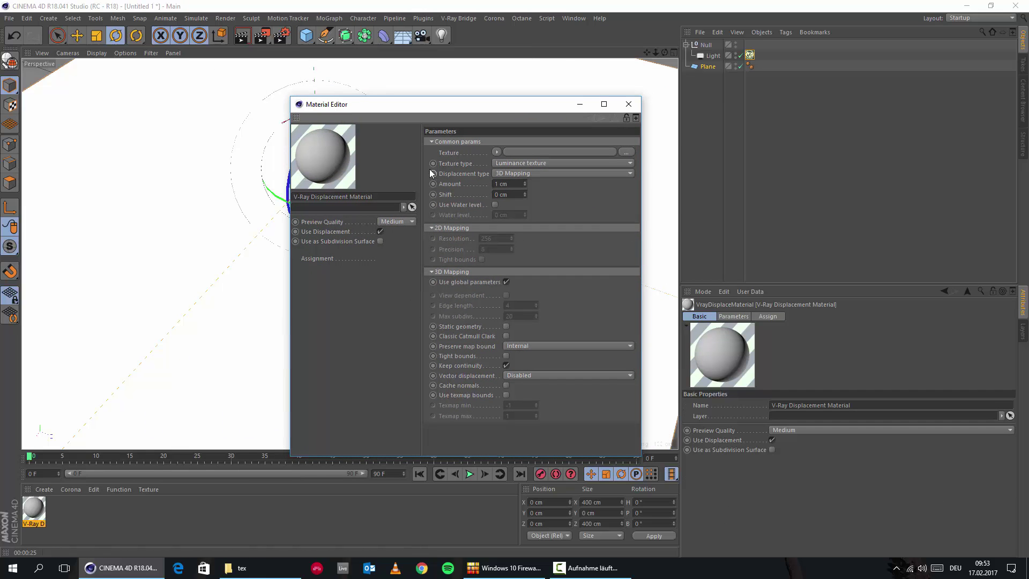
Step: Load Roots-02_DEPTH_8k.tif from the tex folder in File Explorer as the V-Ray Displacement Material's texture
key("alt+Tab")
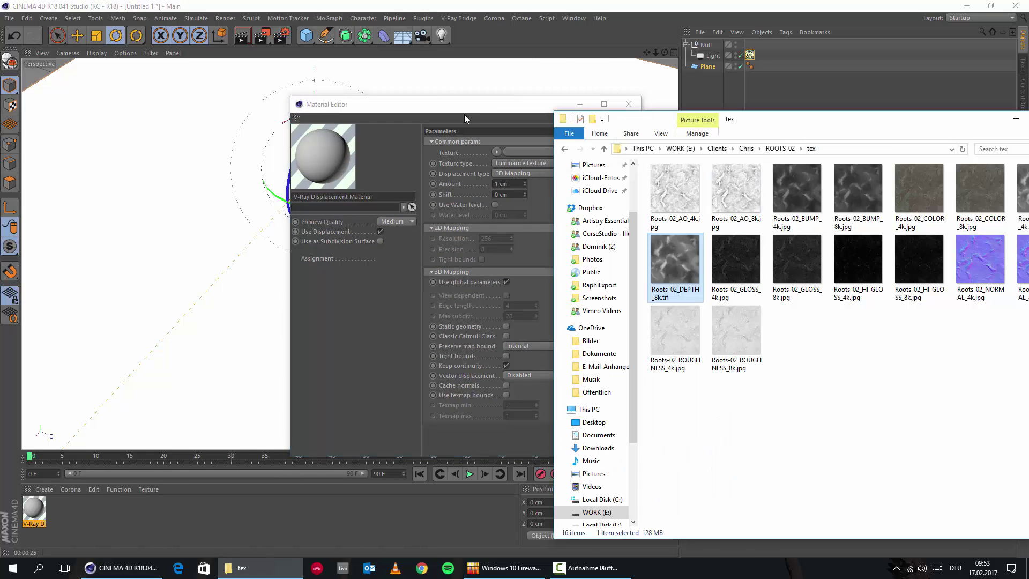
left_click(462, 117)
left_click_drag(454, 104, 214, 94)
key("alt+Tab")
left_click_drag(739, 124, 631, 94)
left_click_drag(540, 239, 179, 188)
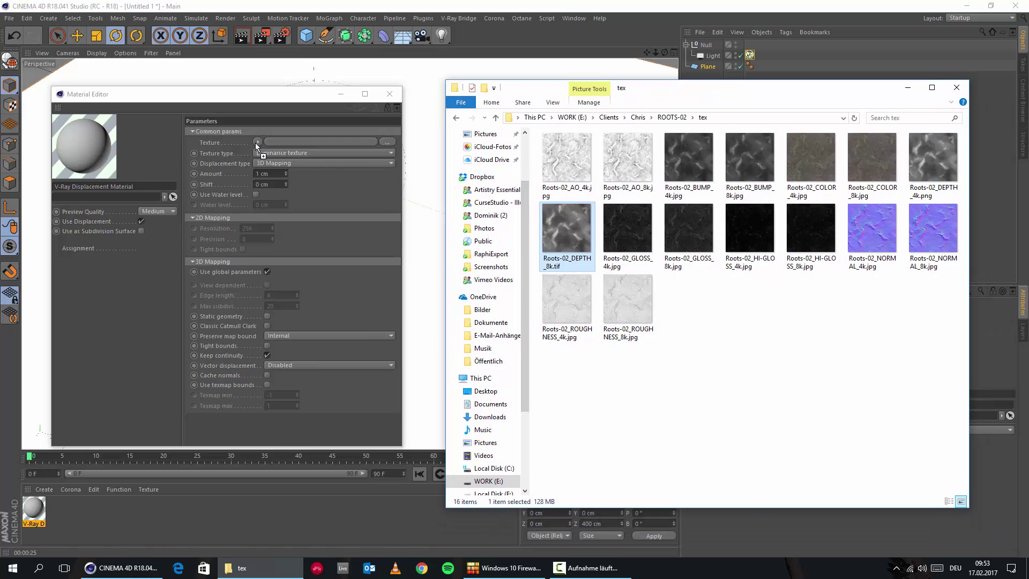
left_click_drag(255, 143, 255, 143)
left_click(583, 328)
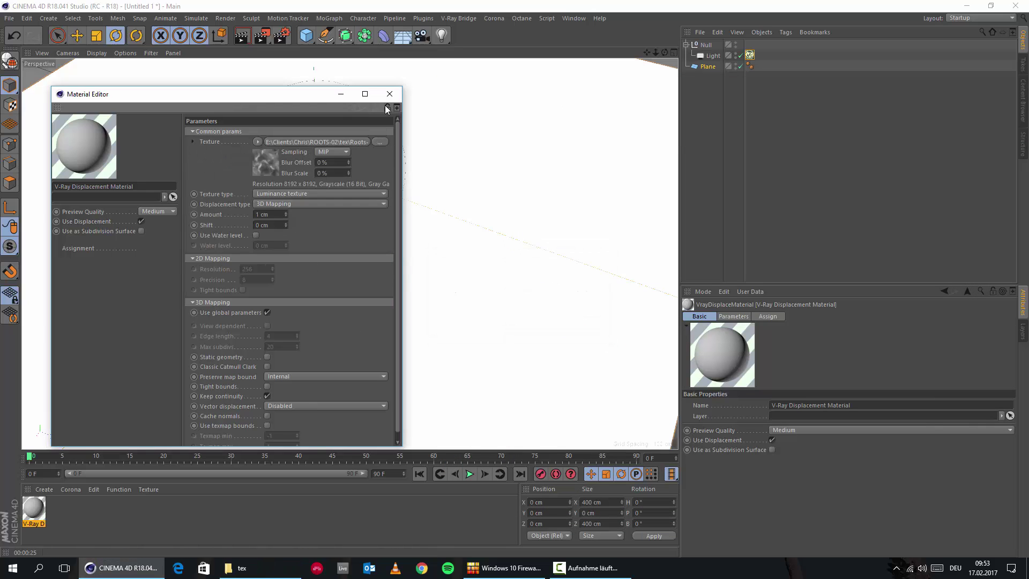
Step: Set the displacement material's amount to 10 cm
left_click_drag(266, 98, 444, 93)
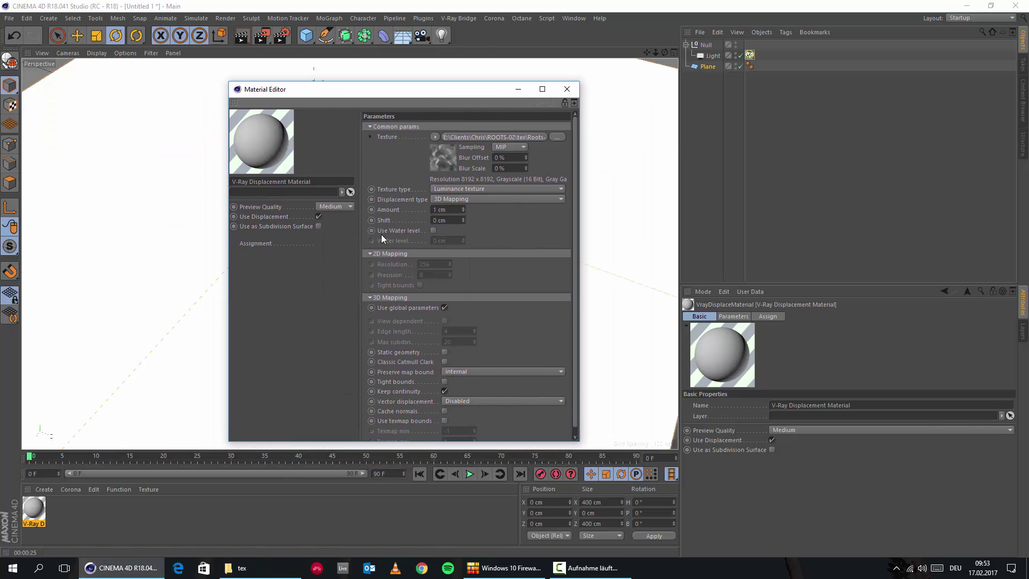
left_click(394, 213)
left_click(440, 209)
type("10")
key("Return")
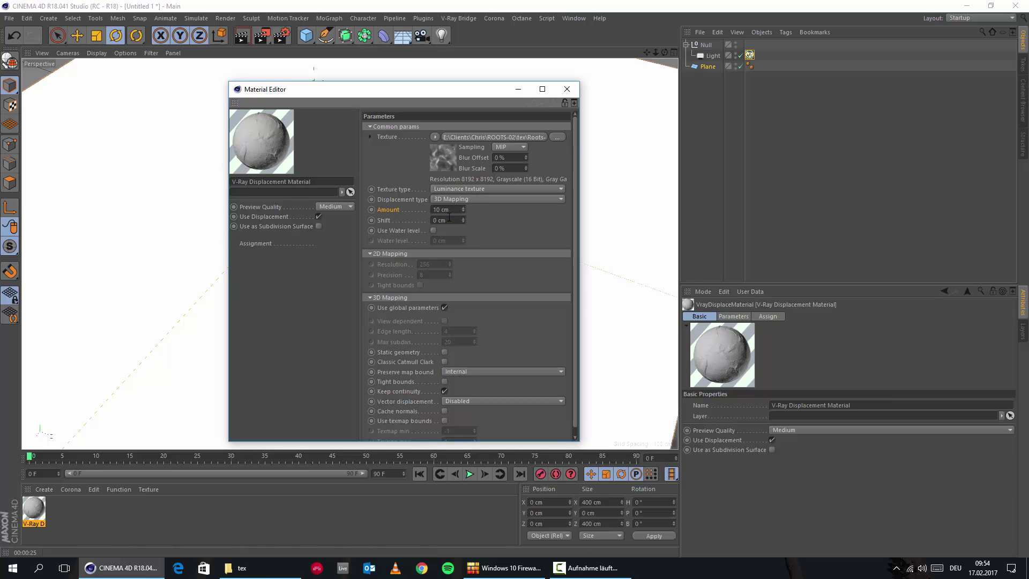
Step: Apply the displacement material to the plane and render the view to check the displacement
left_click_drag(375, 92, 602, 208)
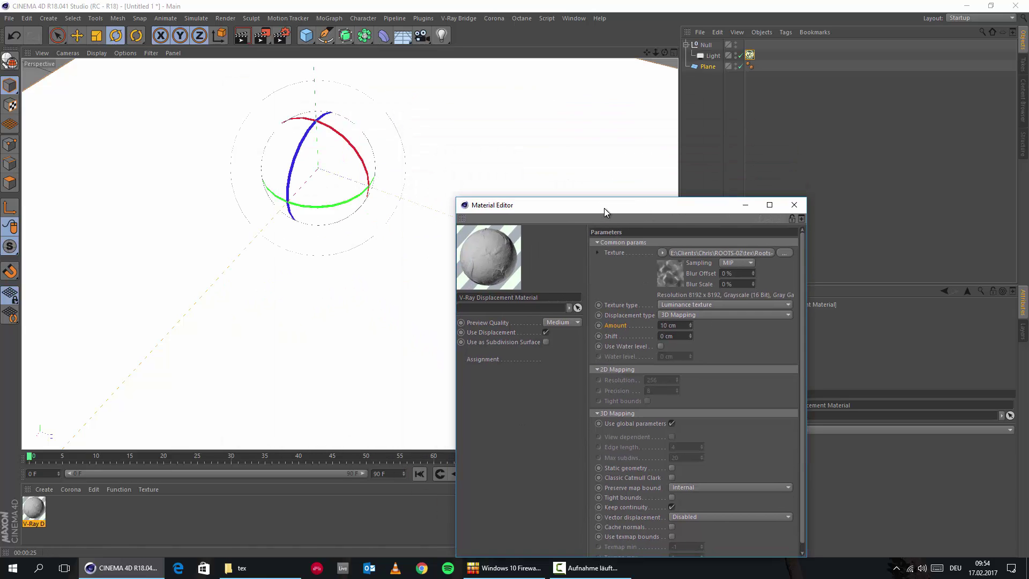
left_click_drag(34, 509, 702, 68)
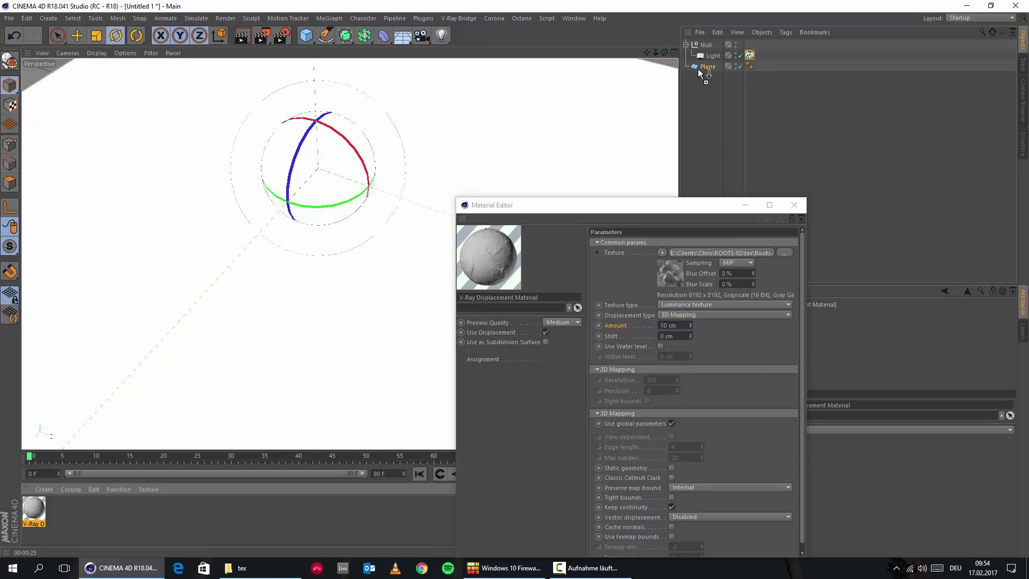
left_click(240, 45)
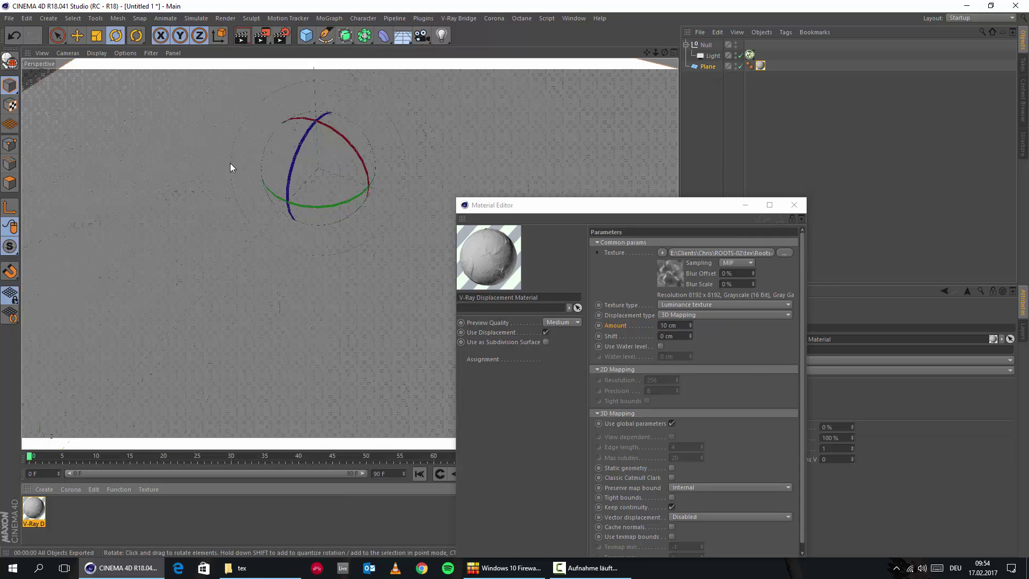
scroll(449, 345, "up", 5)
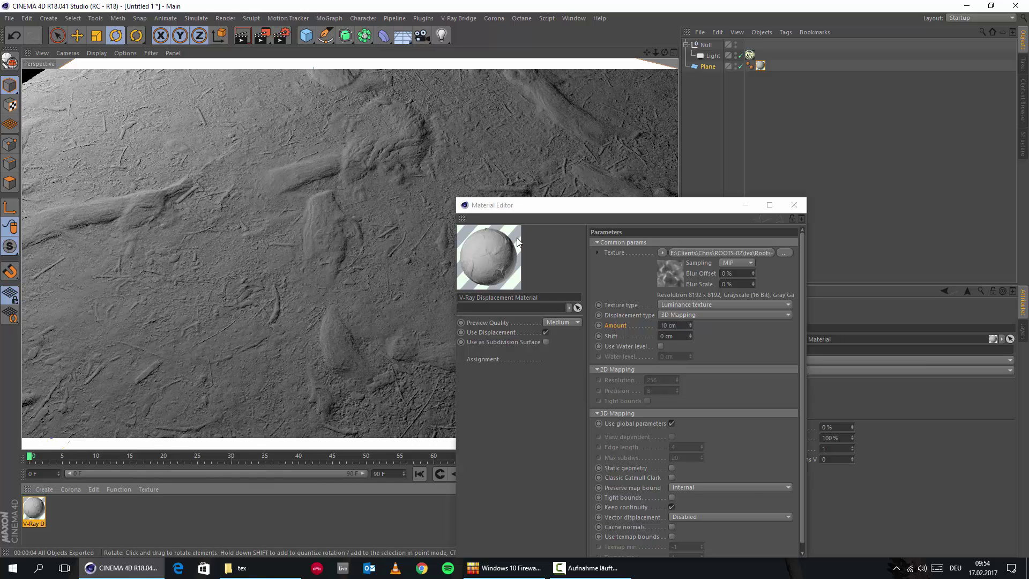
Step: Review the V-Ray camera types in the render settings, keep Pinhole selected, and close the settings
left_click(284, 41)
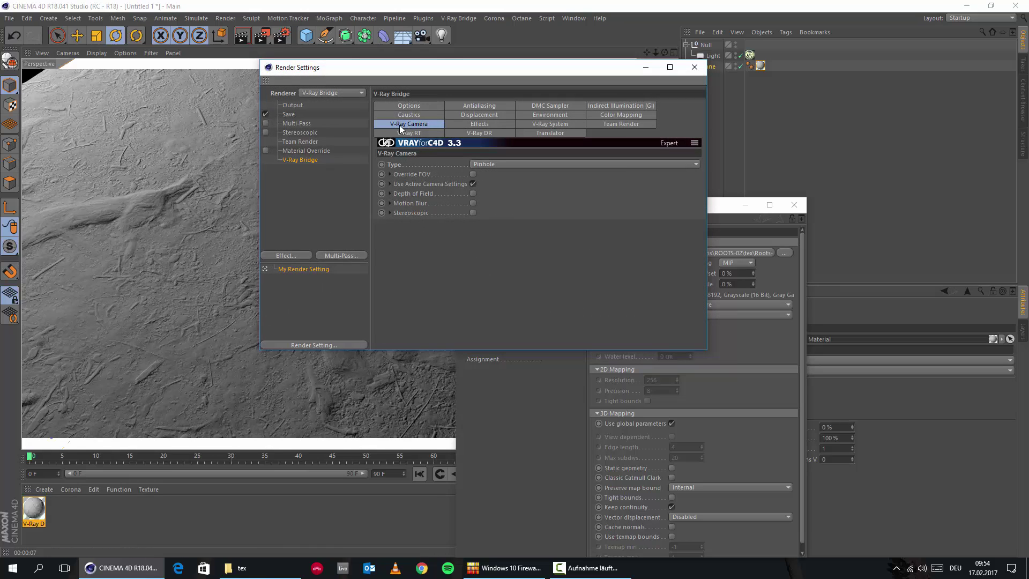
left_click(487, 163)
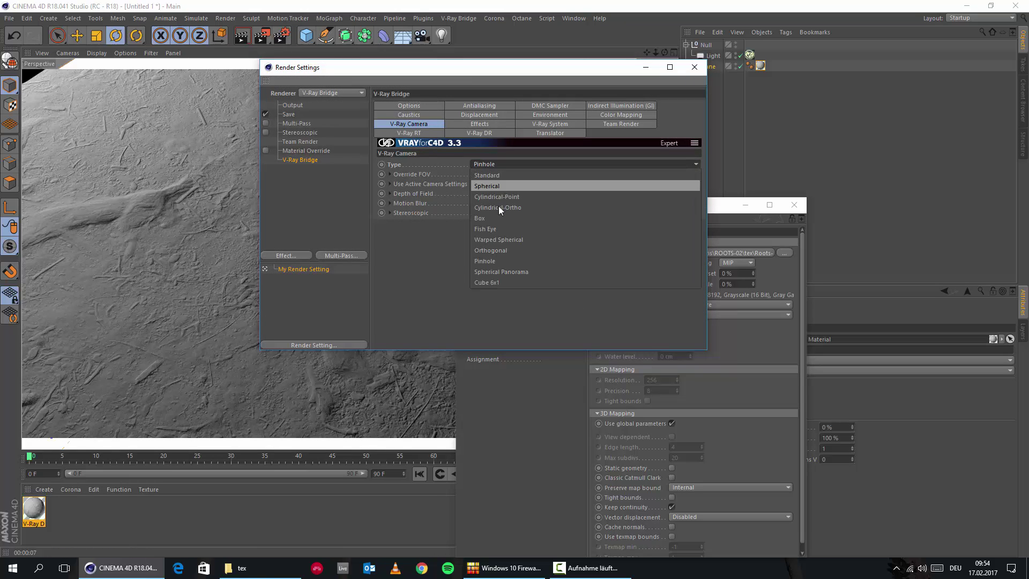
left_click(486, 261)
left_click(694, 67)
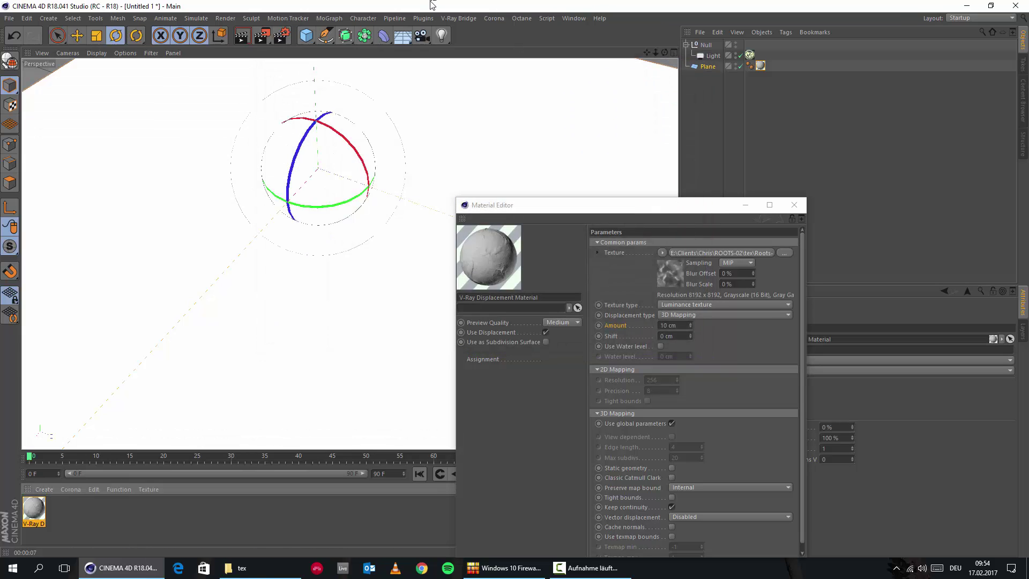
Step: Frame the plane from above in the perspective view and close the displacement material's editor
left_click_drag(343, 206, 328, 236, "alt")
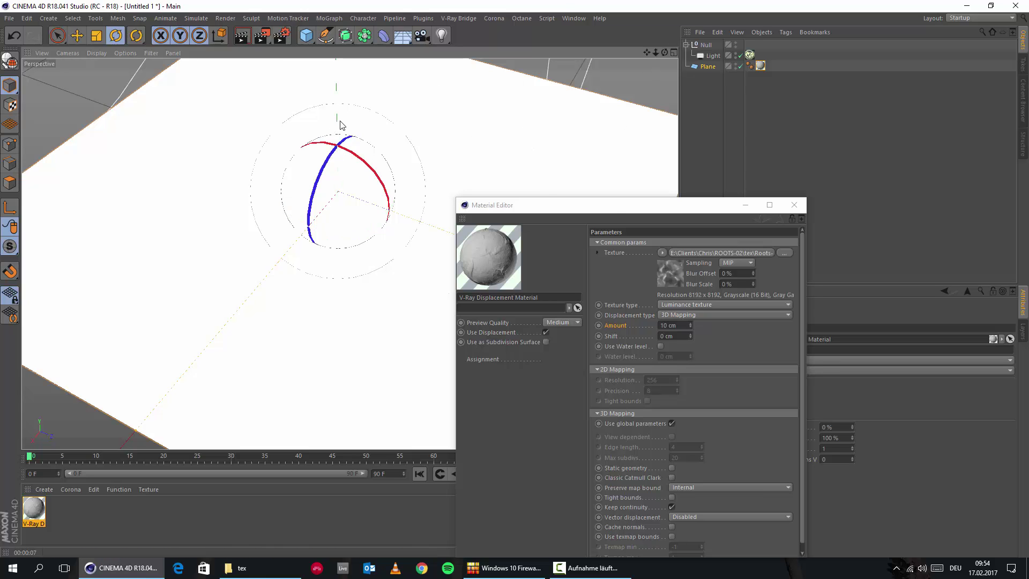
left_click_drag(632, 205, 467, 93)
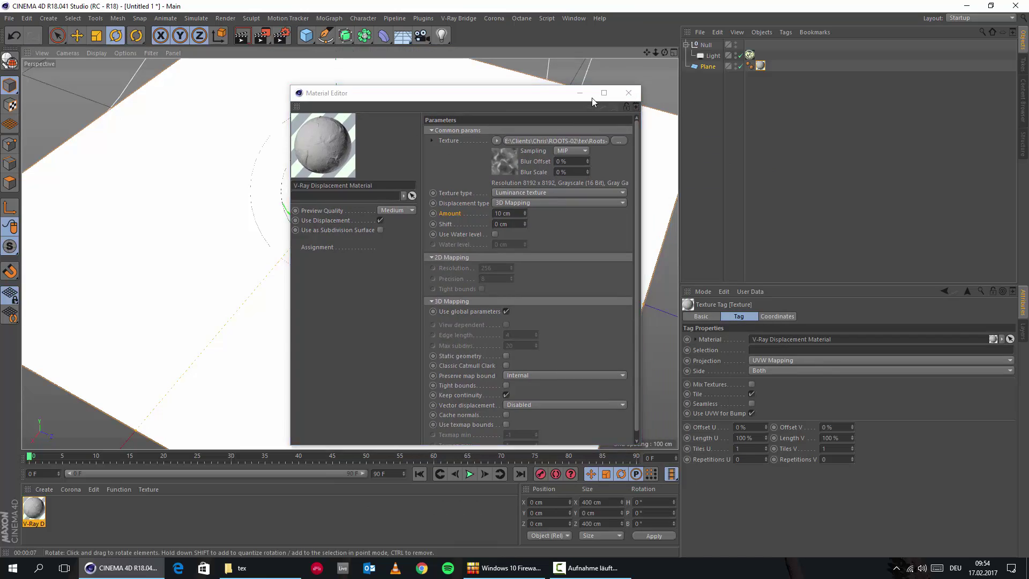
left_click(628, 92)
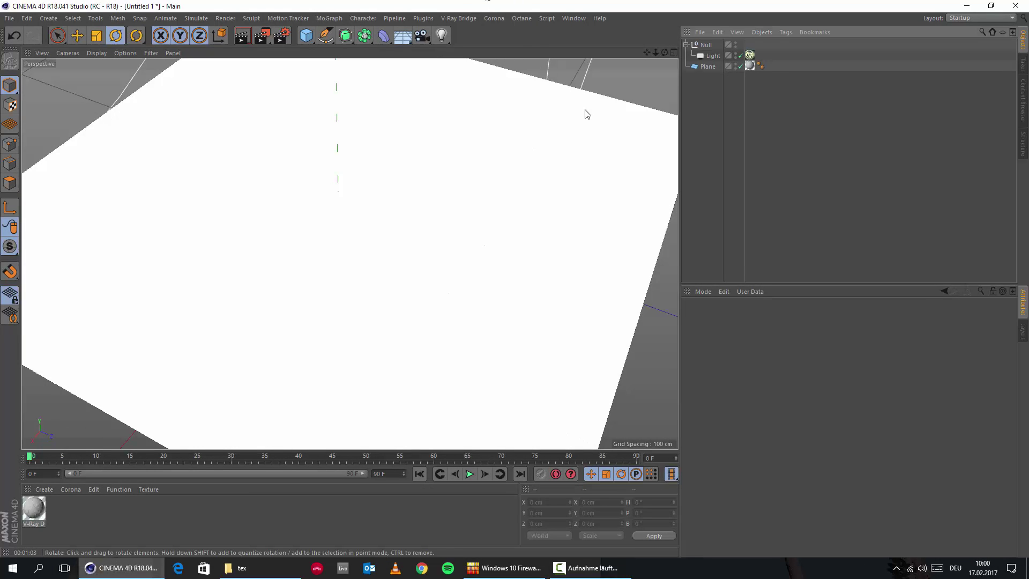
Step: Create a V-Ray Advanced Material and enable its Specular Layer 1
left_click(43, 489)
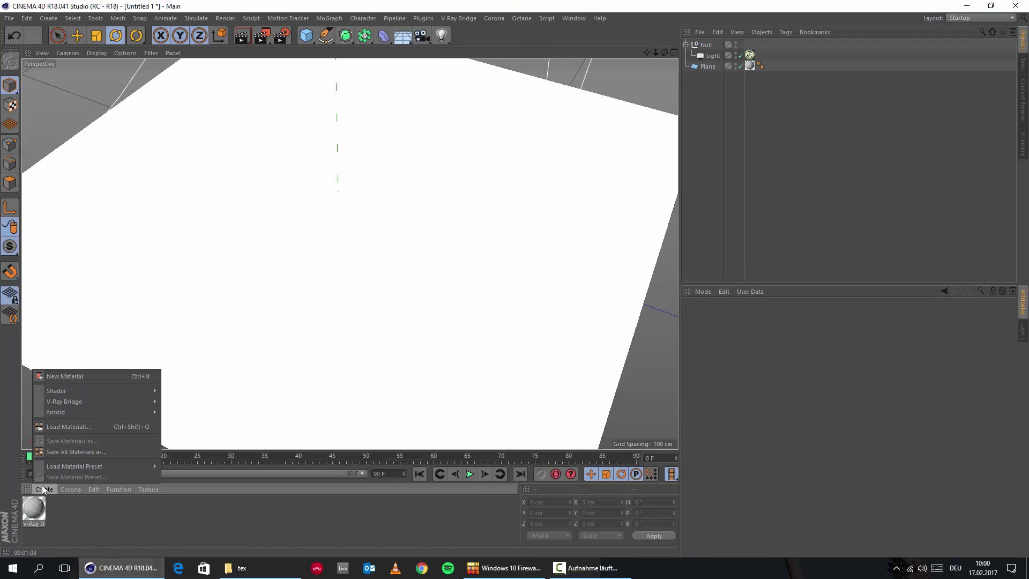
mouse_move(143, 402)
left_click(194, 401)
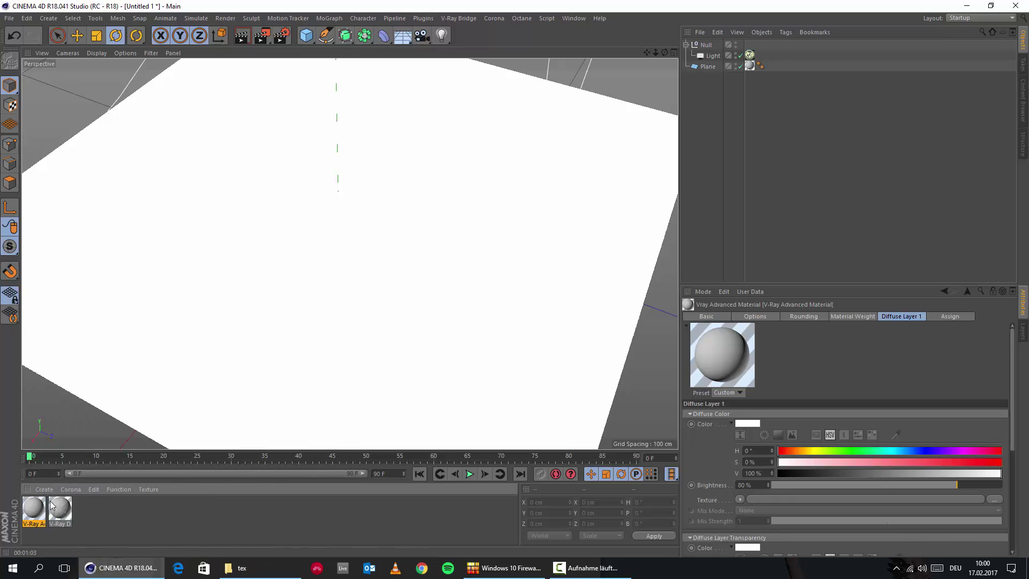
double_click(30, 517)
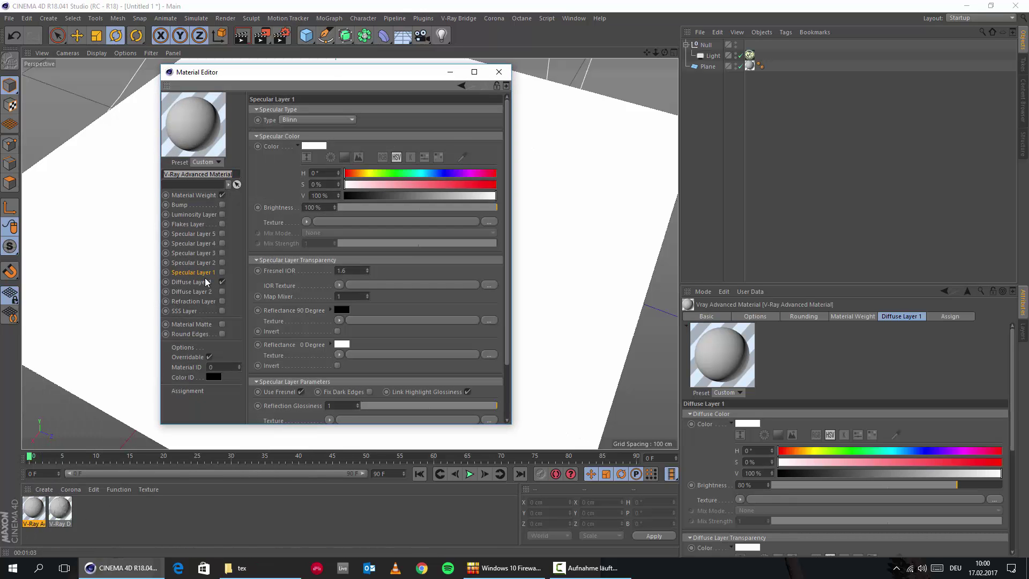
left_click(222, 272)
Step: Apply the V-Ray Advanced Material to the plane and inspect its reflections in a render of the view
left_click_drag(33, 508, 717, 67)
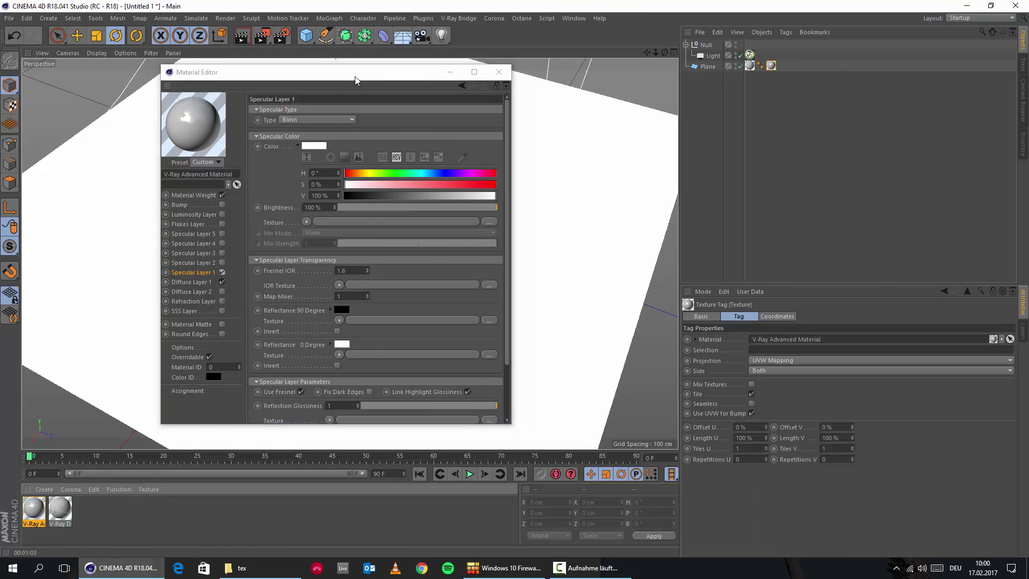
left_click_drag(334, 78, 775, 80)
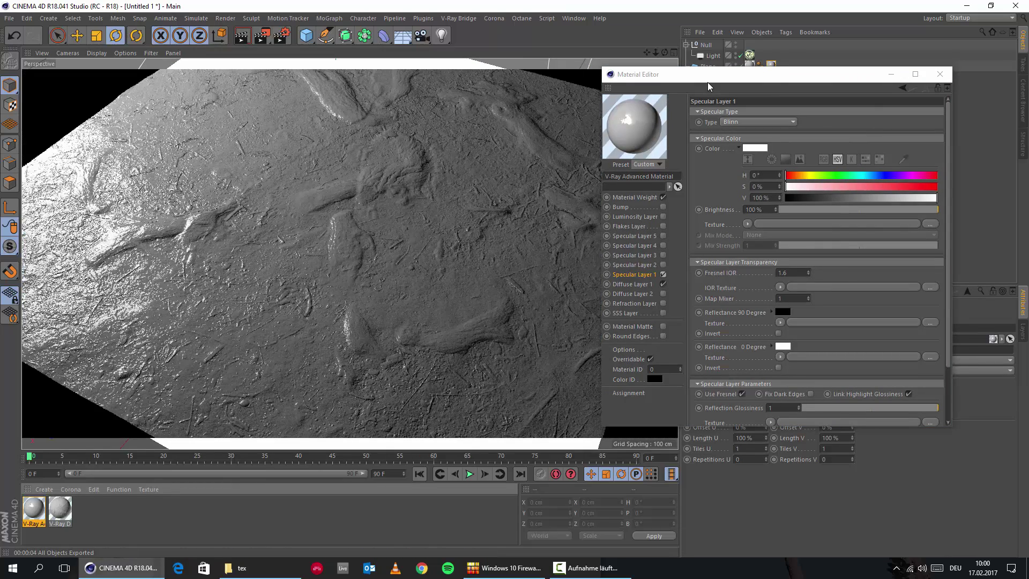
left_click_drag(702, 82, 162, 152)
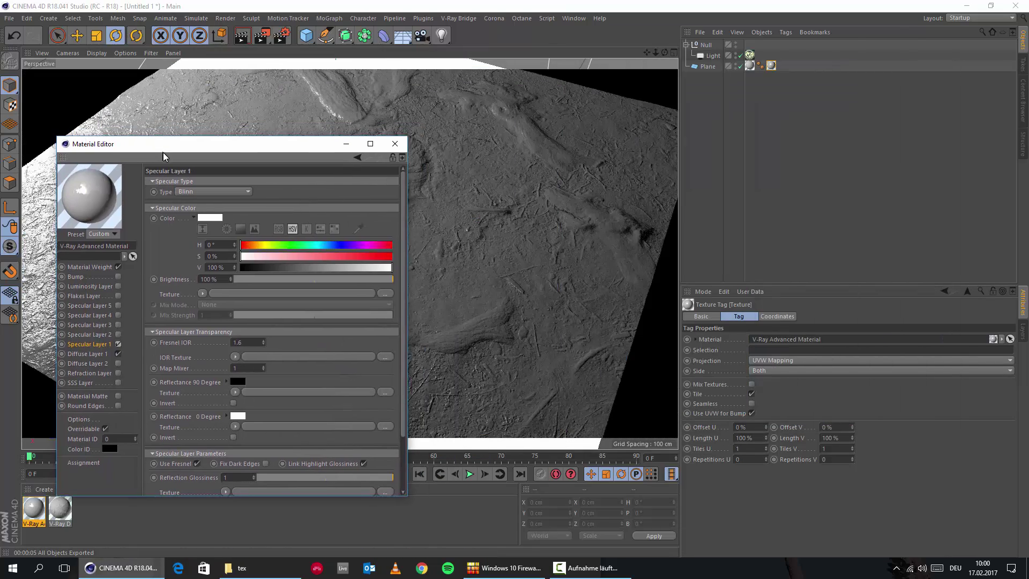
Step: Test-render with the plane's displacement tag placed after the advanced material's tag, and move the tag back in front
left_click(749, 66)
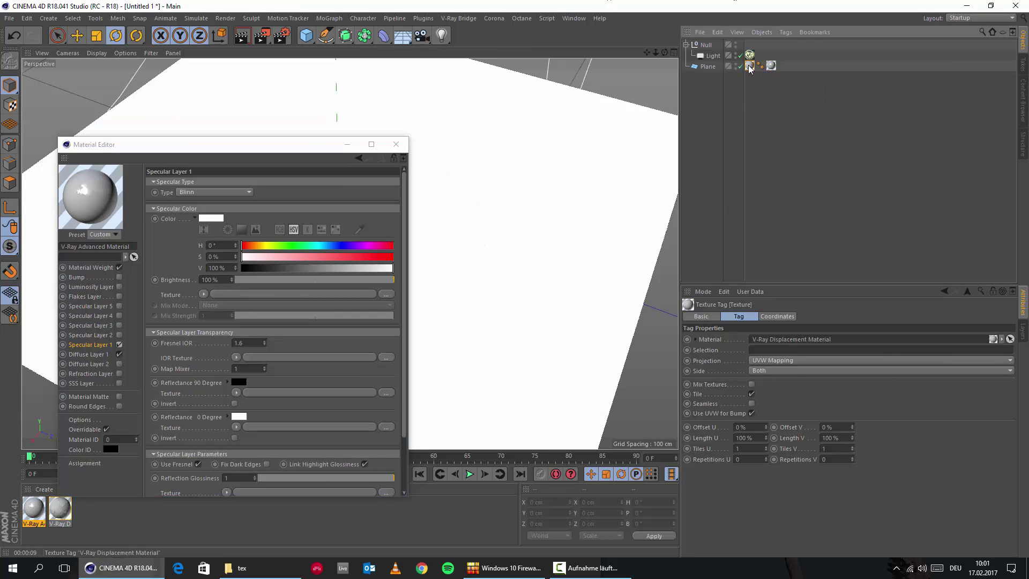
left_click_drag(749, 67, 770, 66)
left_click(242, 35)
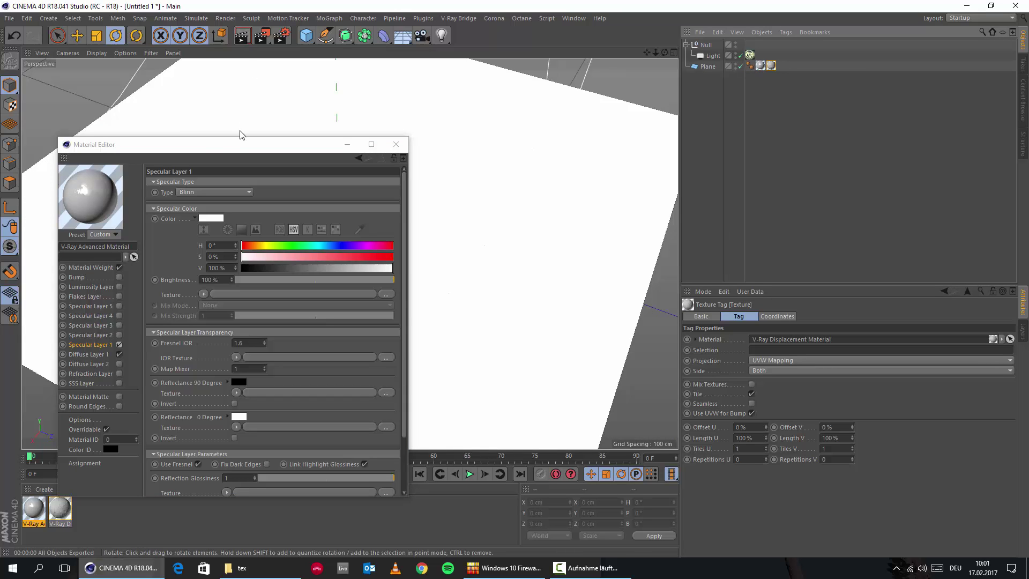
left_click_drag(234, 151, 759, 186)
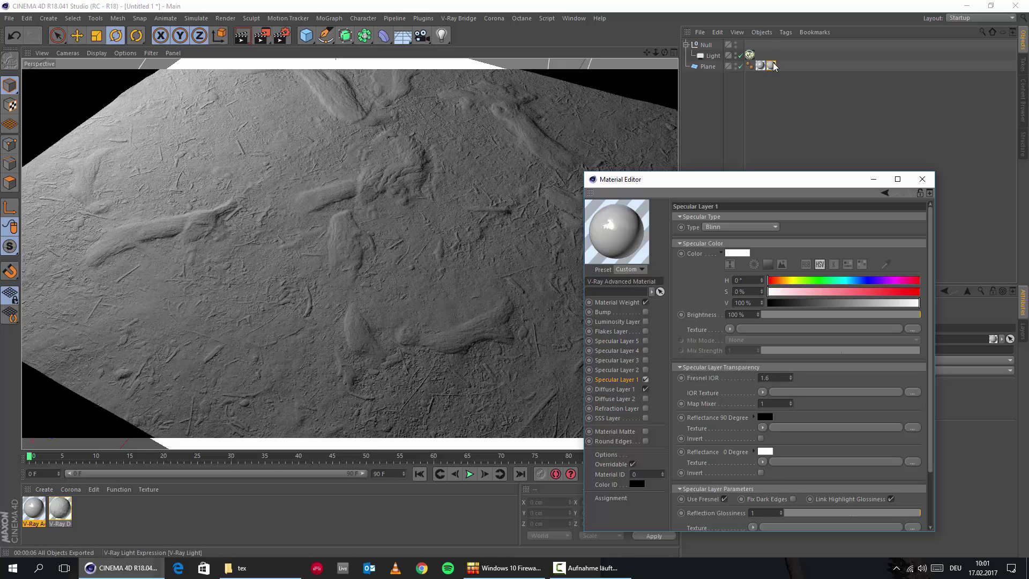
left_click_drag(774, 65, 727, 73)
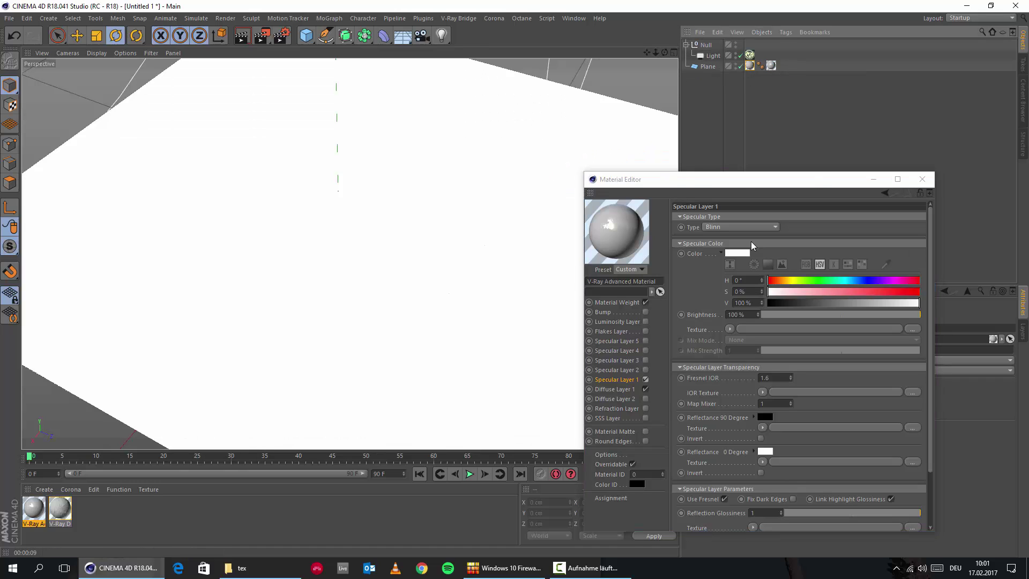
Step: Load Roots-02_ROUGHNESS_8k.jpg from the tex folder as Specular Layer 1's Reflection Glossiness texture, without copying it to the project
left_click_drag(696, 185, 426, 116)
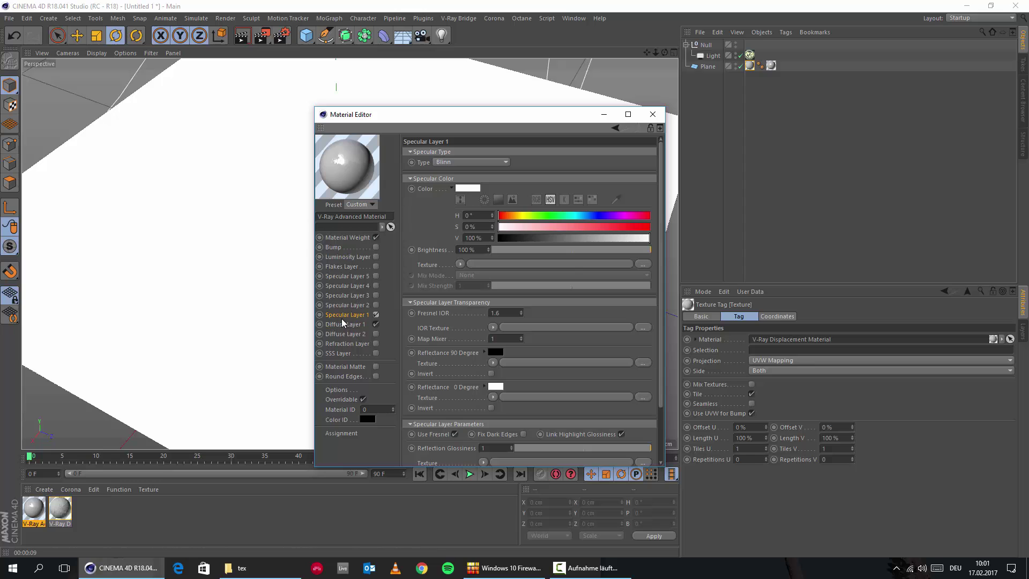
scroll(442, 332, "down", 2)
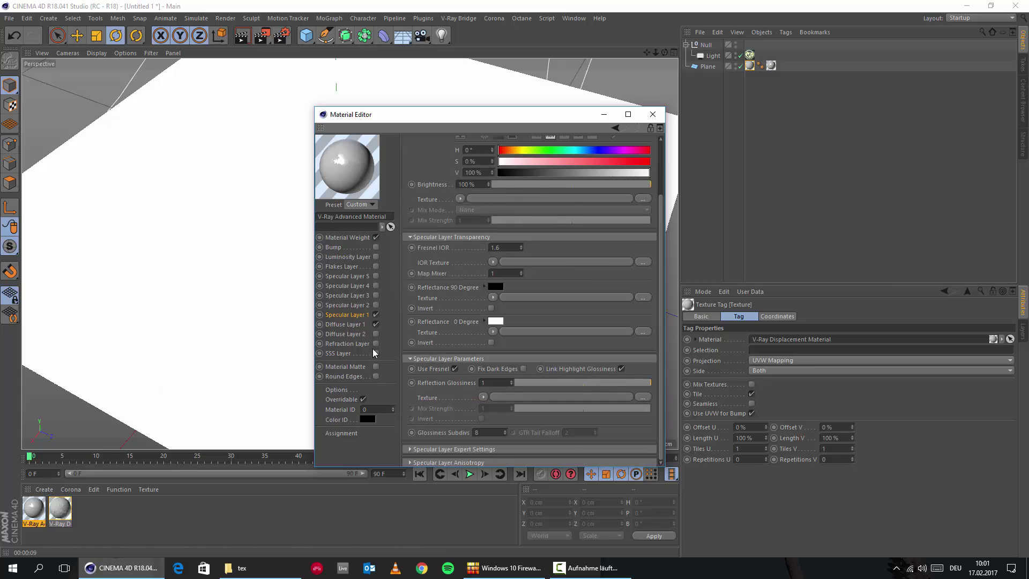
left_click(237, 569)
left_click_drag(449, 300, 978, 207)
left_click(778, 437)
left_click_drag(778, 437, 482, 397)
left_click(572, 325)
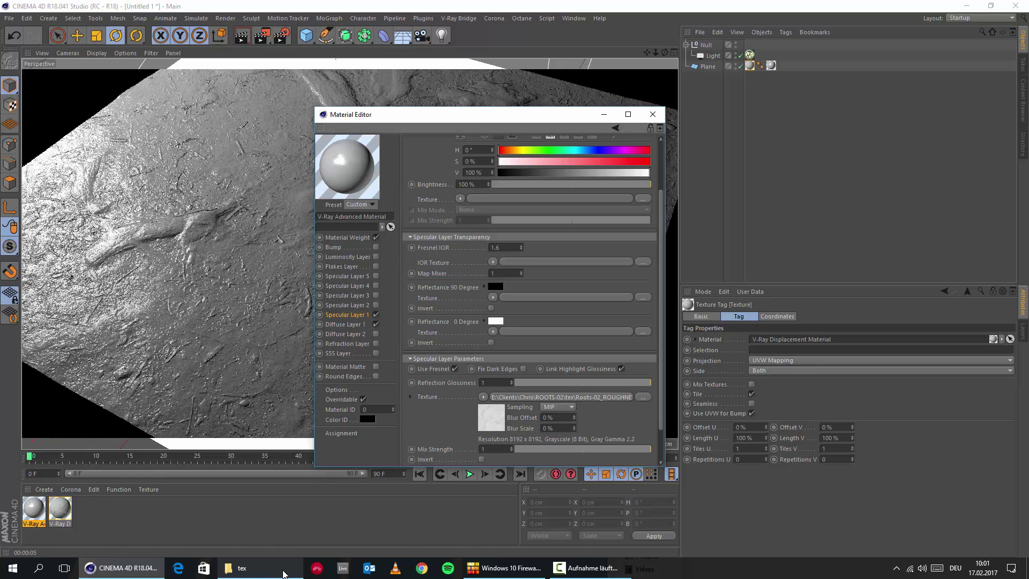
Step: Load Roots-02_GLOSS_8k.jpg from the tex folder as the Specular Color texture of Specular Layer 1
left_click(238, 568)
left_click(784, 364)
left_click(831, 358)
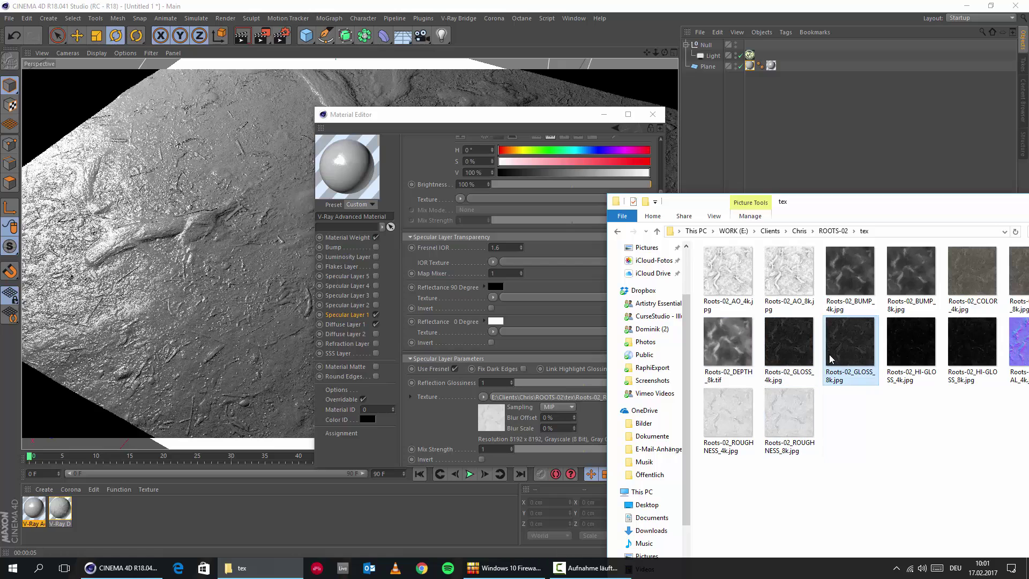
left_click(443, 166)
scroll(444, 166, "up", 2)
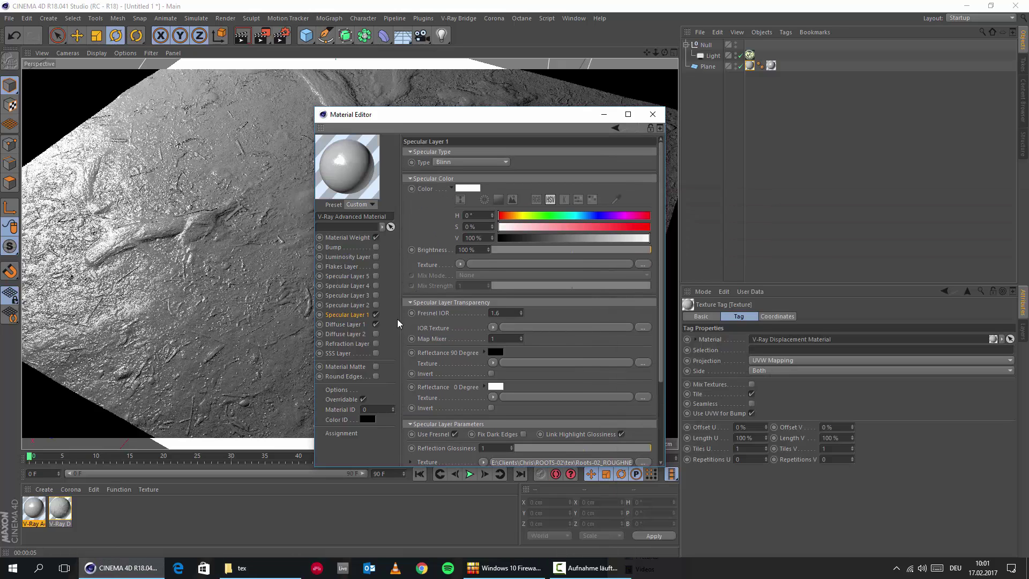
left_click(238, 568)
left_click_drag(850, 352, 460, 266)
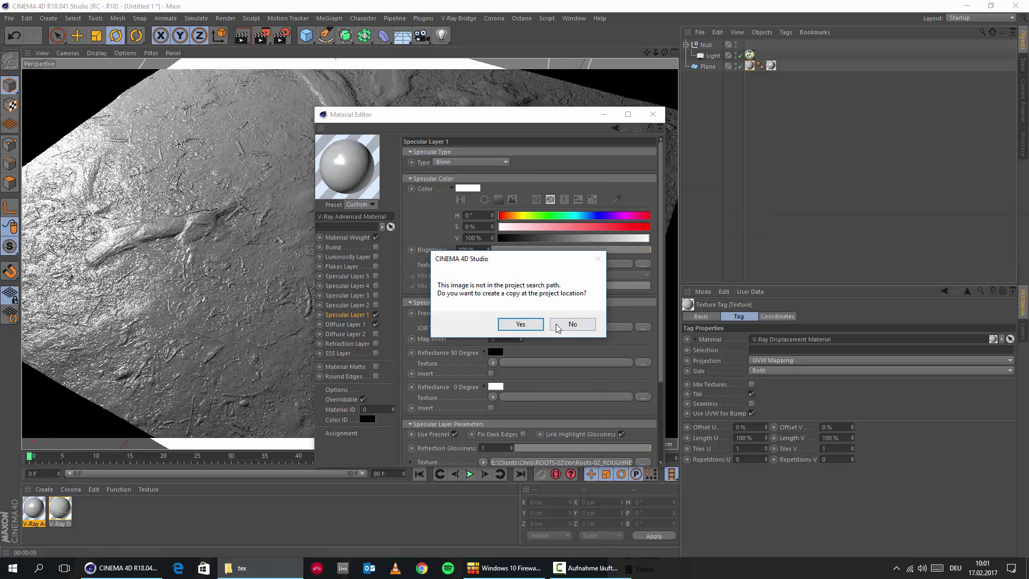
left_click(521, 324)
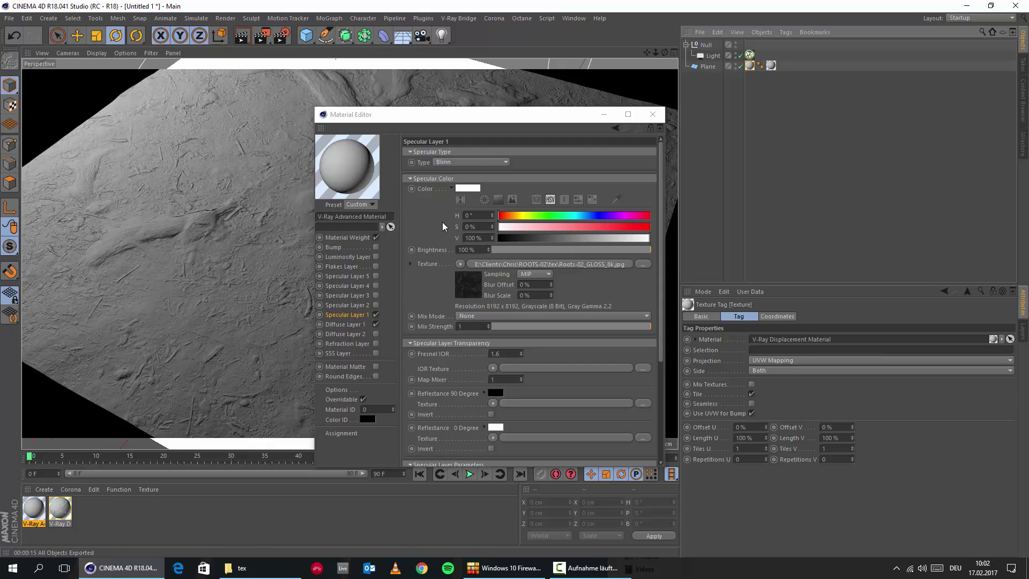
left_click(419, 294)
scroll(429, 316, "down", 5)
scroll(442, 341, "up", 5)
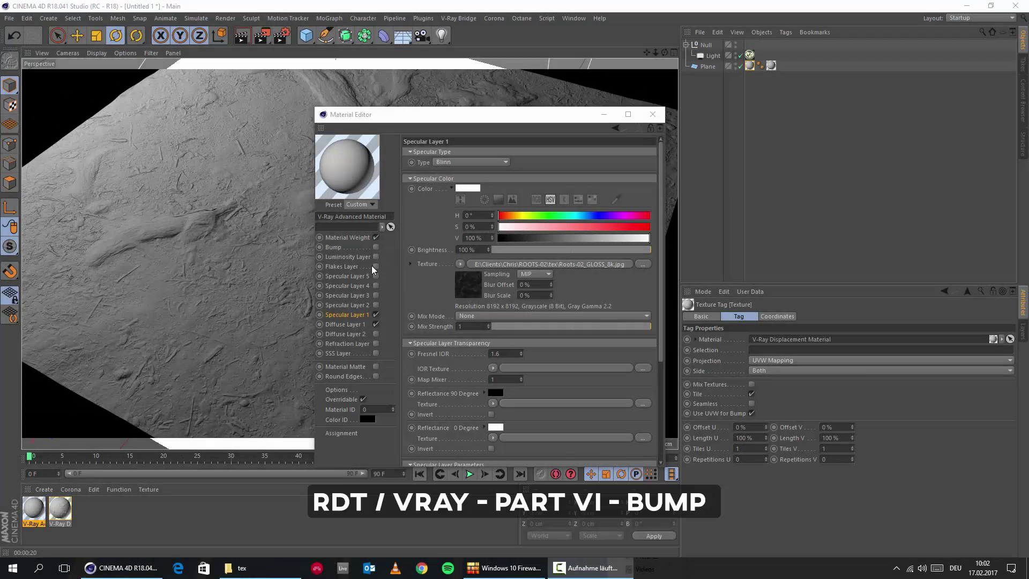
Step: Enable the advanced material's Bump channel and load Roots-02_BUMP_8k.jpg as its texture, without copying the file to the project
left_click(349, 247)
left_click(376, 248)
left_click(241, 567)
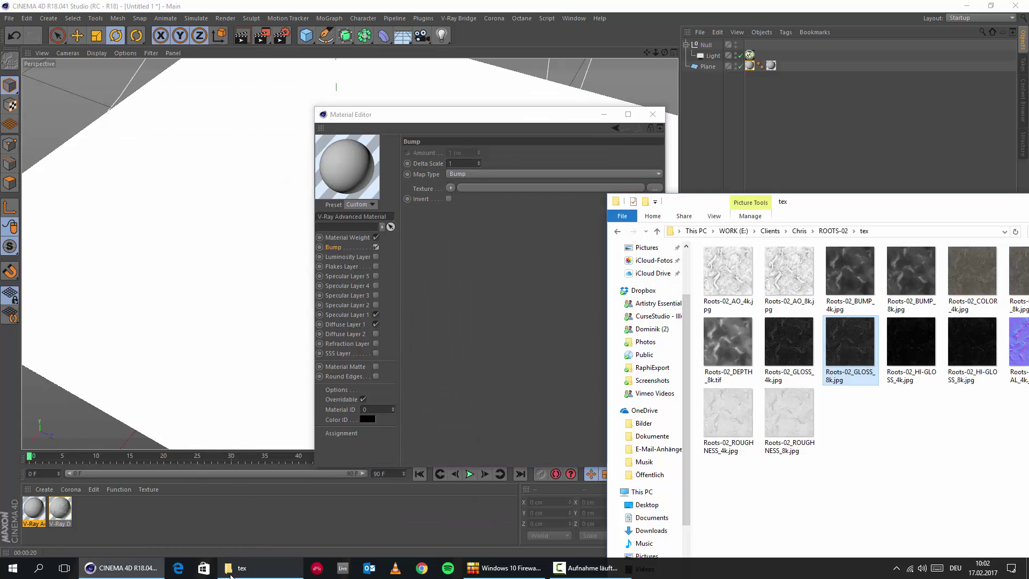
left_click_drag(848, 195, 699, 162)
left_click(765, 236)
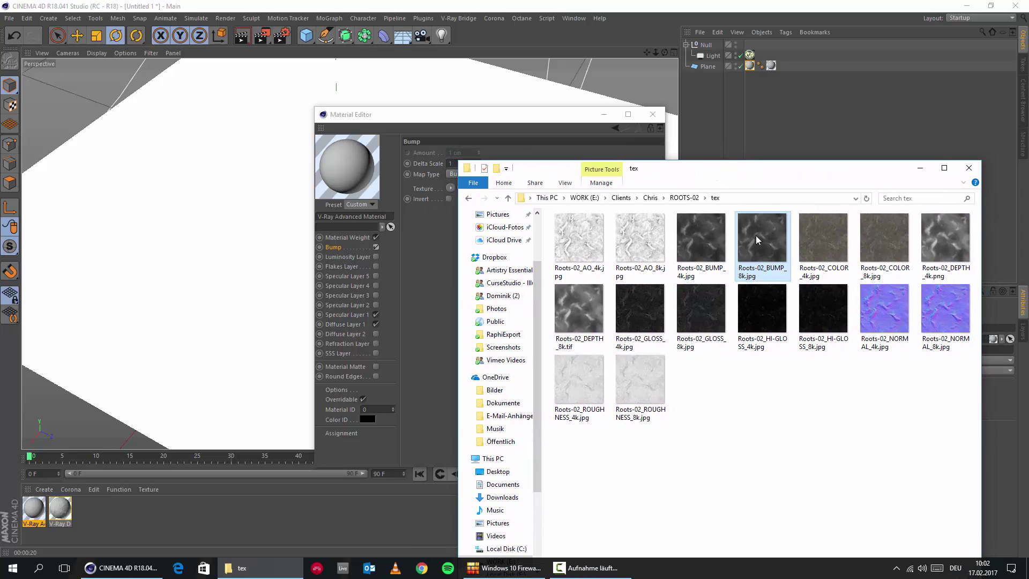
left_click_drag(760, 255, 453, 189)
left_click(569, 326)
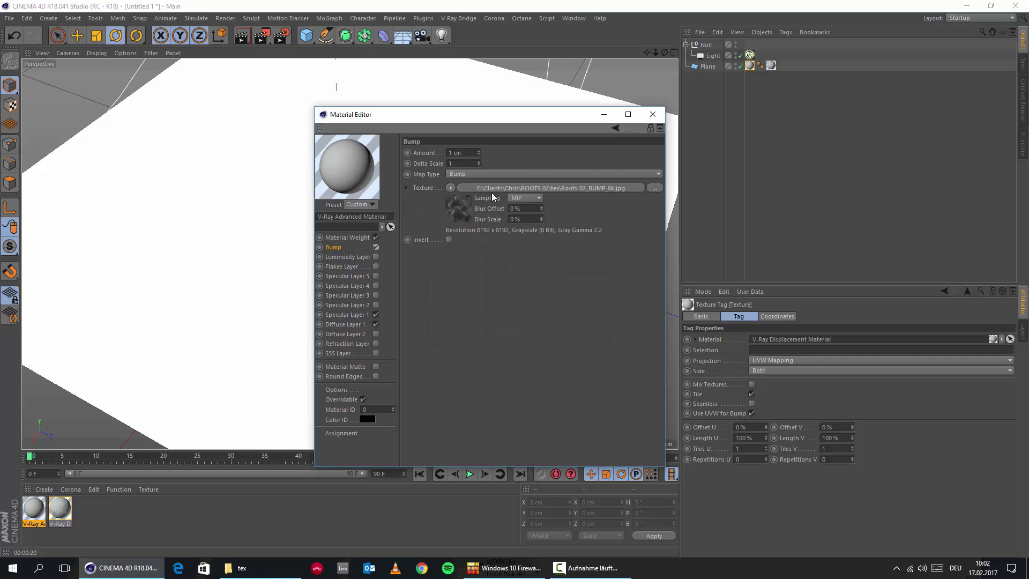
Step: Render a close-up of the plane to check the bump effect
left_click_drag(496, 123, 621, 124)
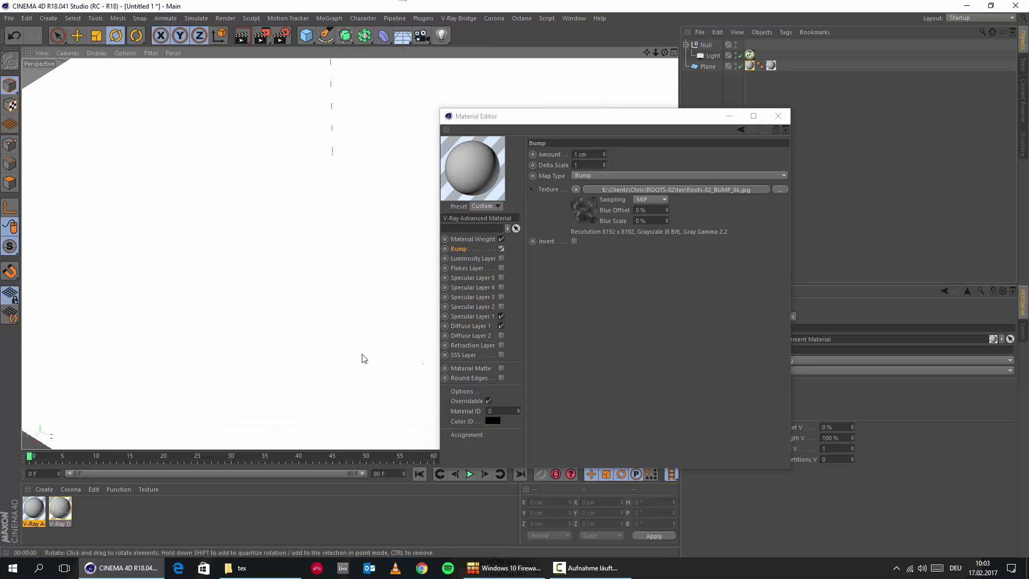
left_click(243, 37)
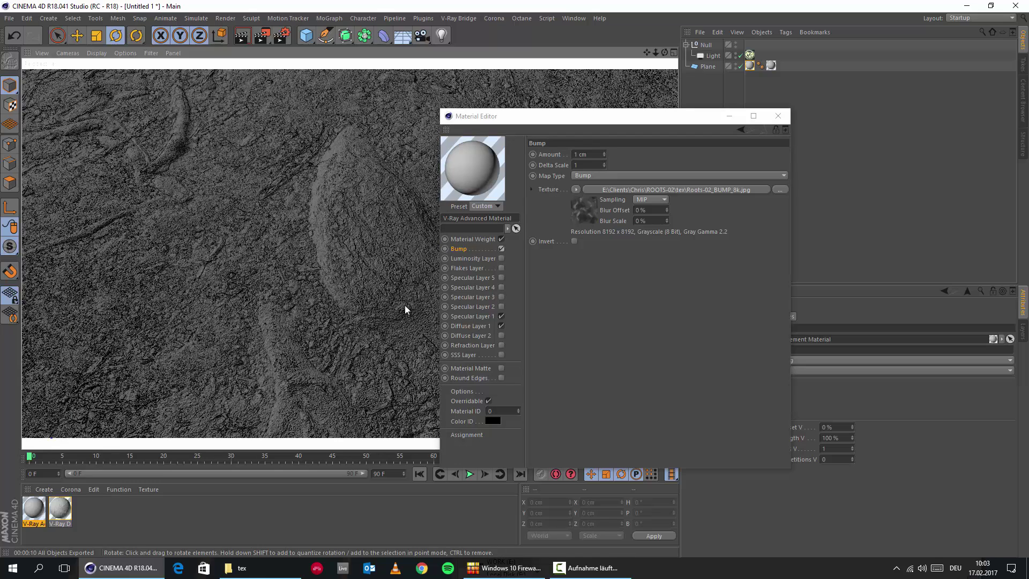
left_click_drag(509, 116, 749, 159)
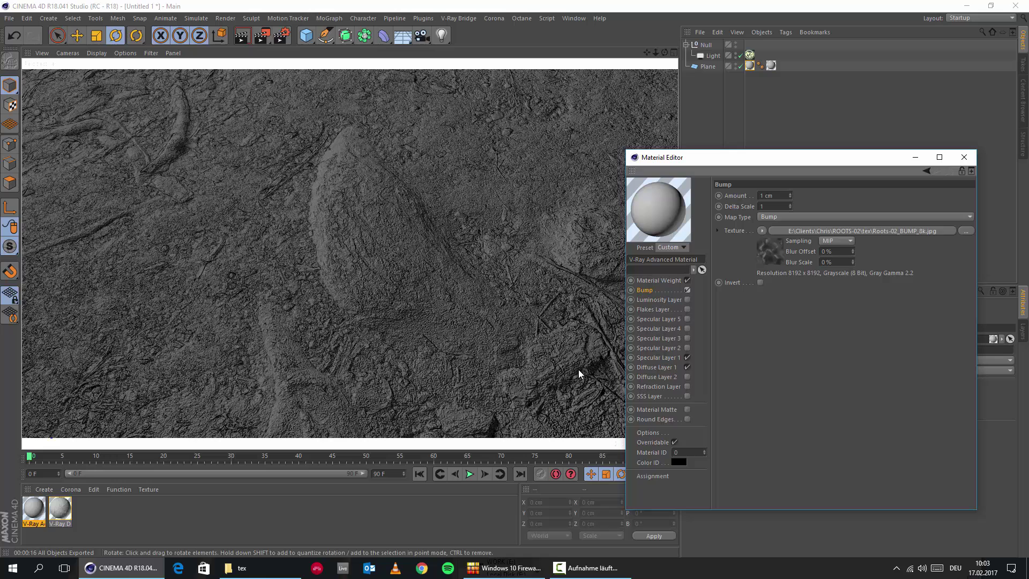
Step: Set the material's bump amount to 0.1 cm
left_click(777, 200)
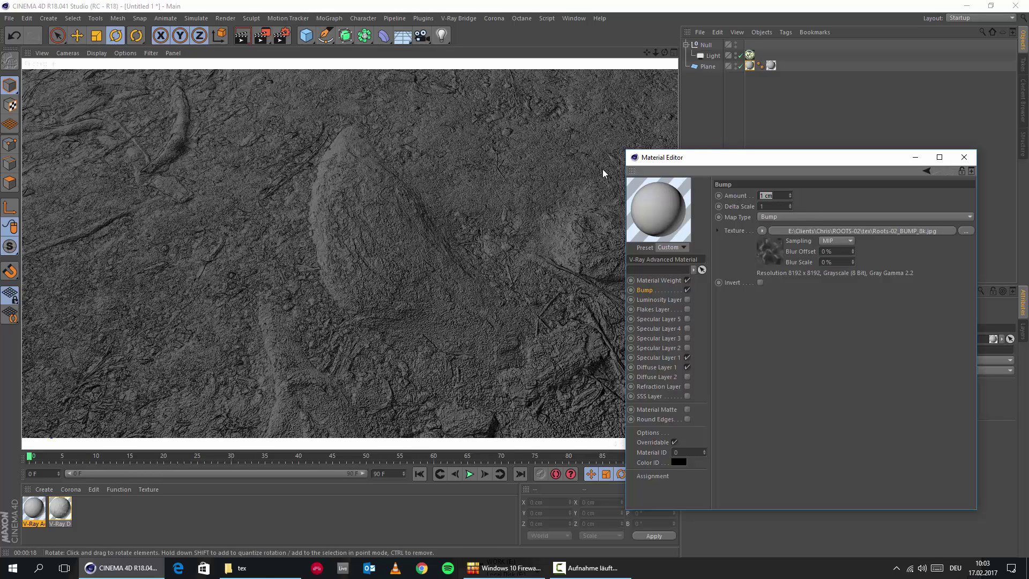
type("0.1")
key("Return")
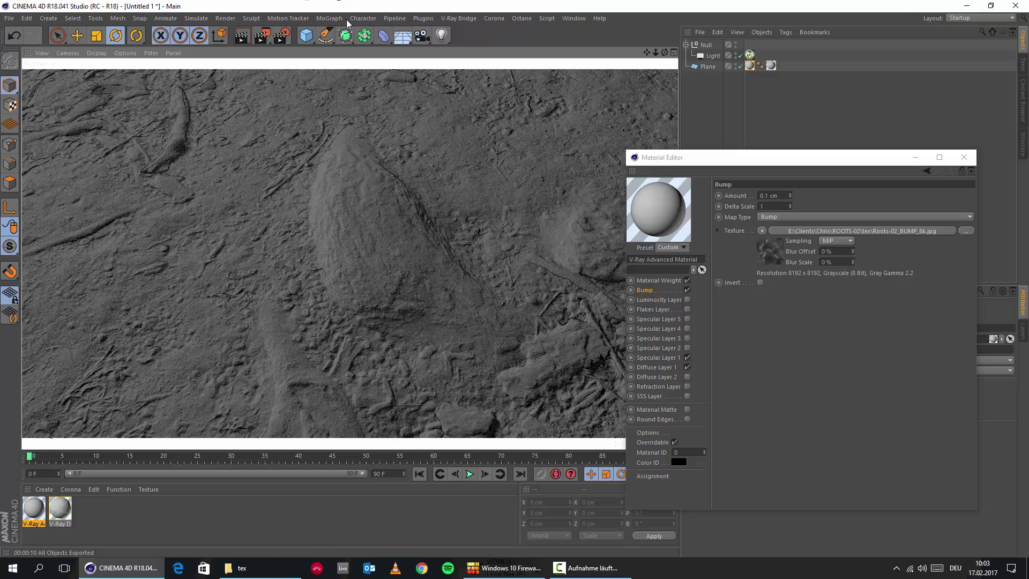
Step: Return the perspective view to a wider framing of the plane from above
left_click_drag(437, 226, 466, 271, "alt")
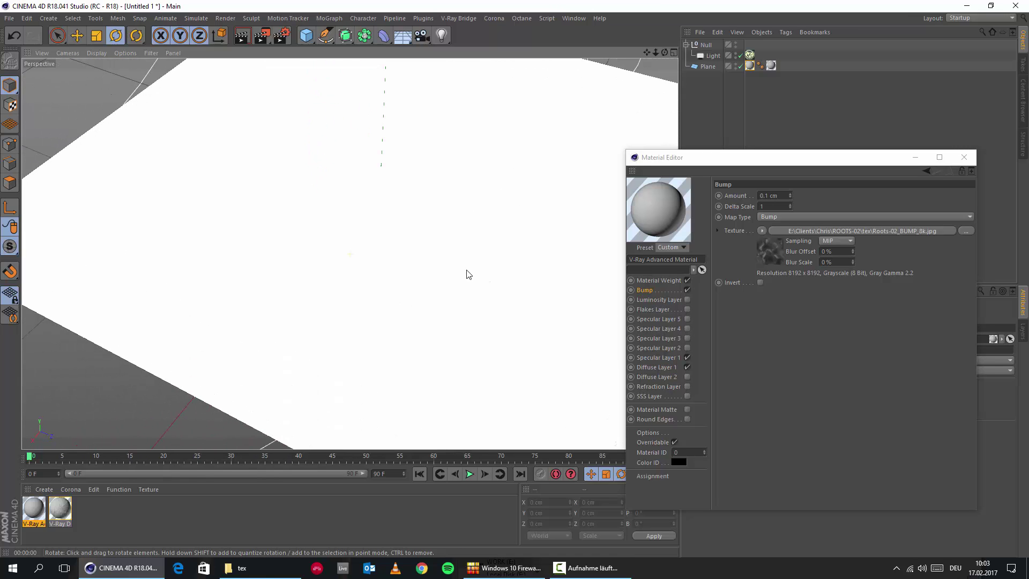
left_click_drag(436, 207, 430, 243, "alt")
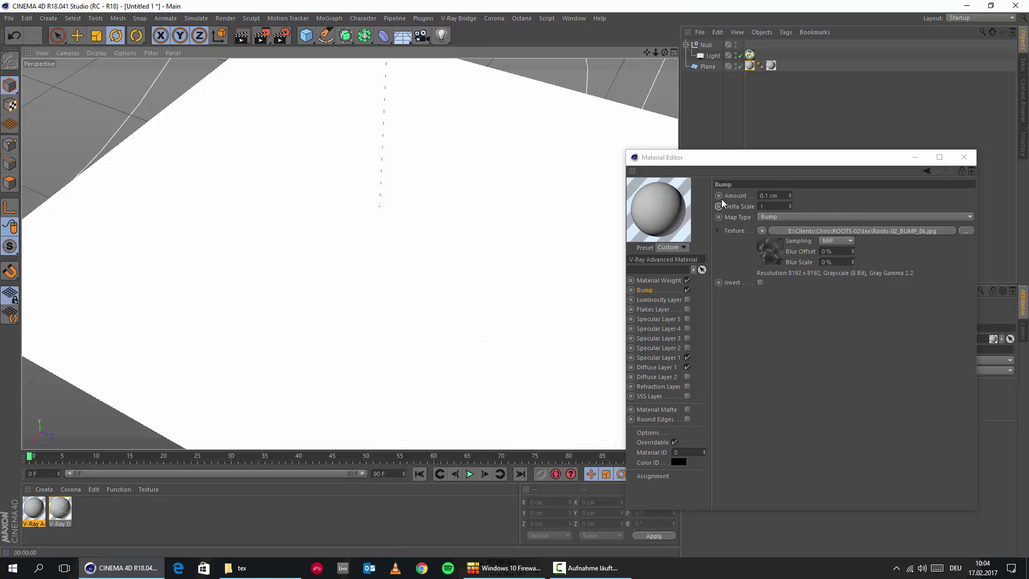
left_click_drag(733, 162, 589, 147)
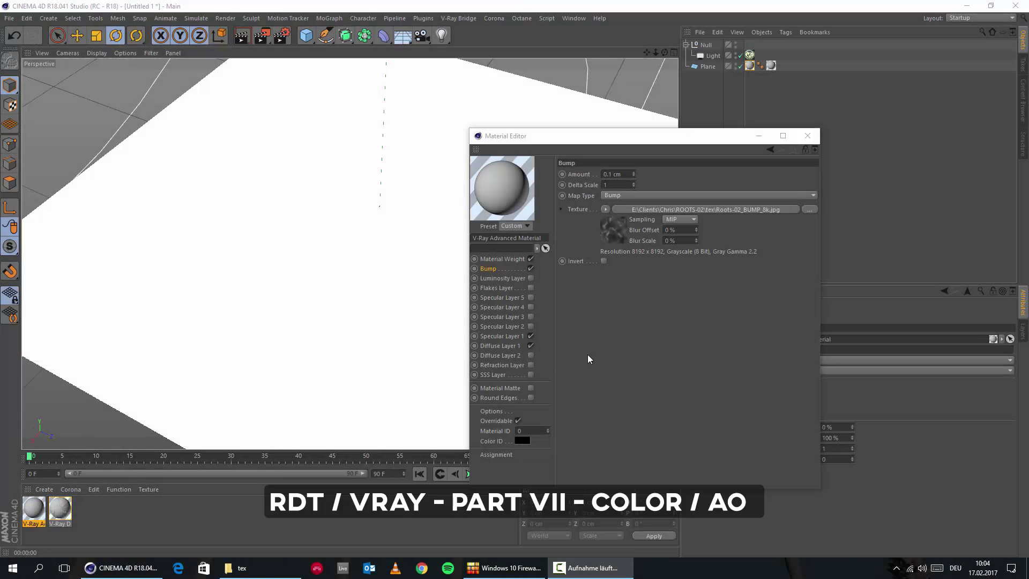
Step: Load Roots-02_COLOR_8k.jpg as the Diffuse Layer 1 colour texture, without copying the file to the project
left_click(501, 347)
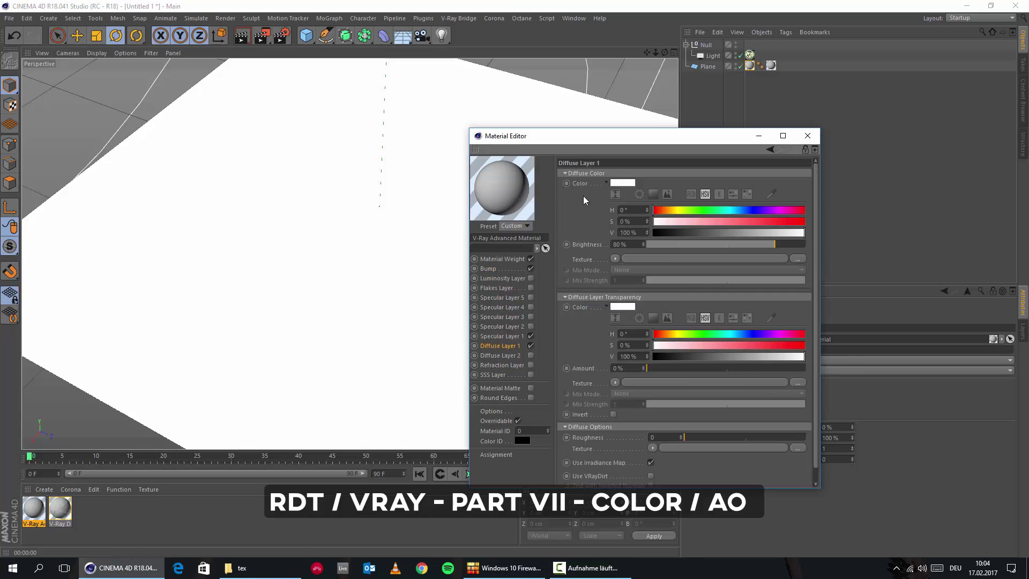
scroll(591, 224, "down", 1)
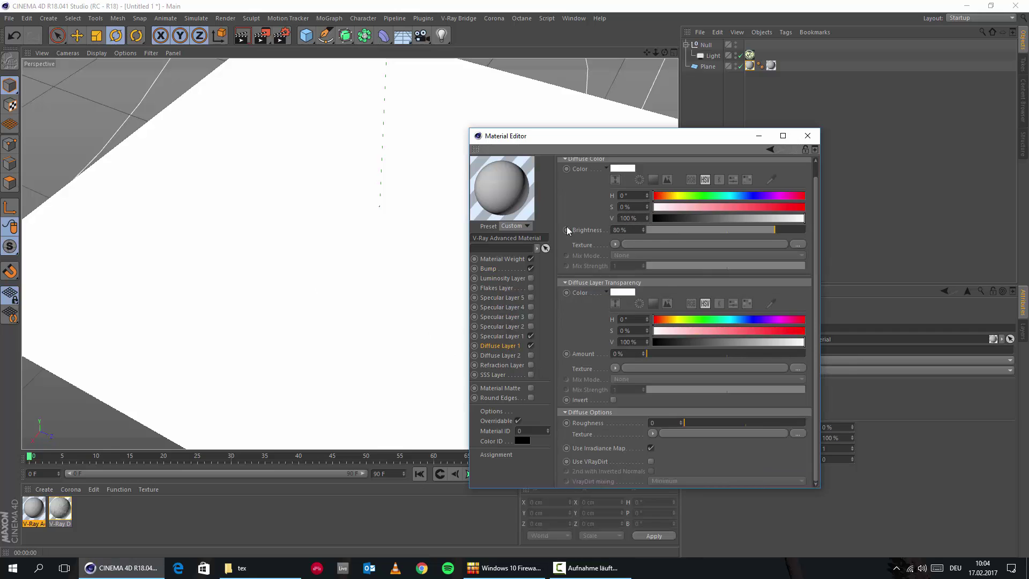
scroll(597, 203, "up", 1)
left_click(241, 567)
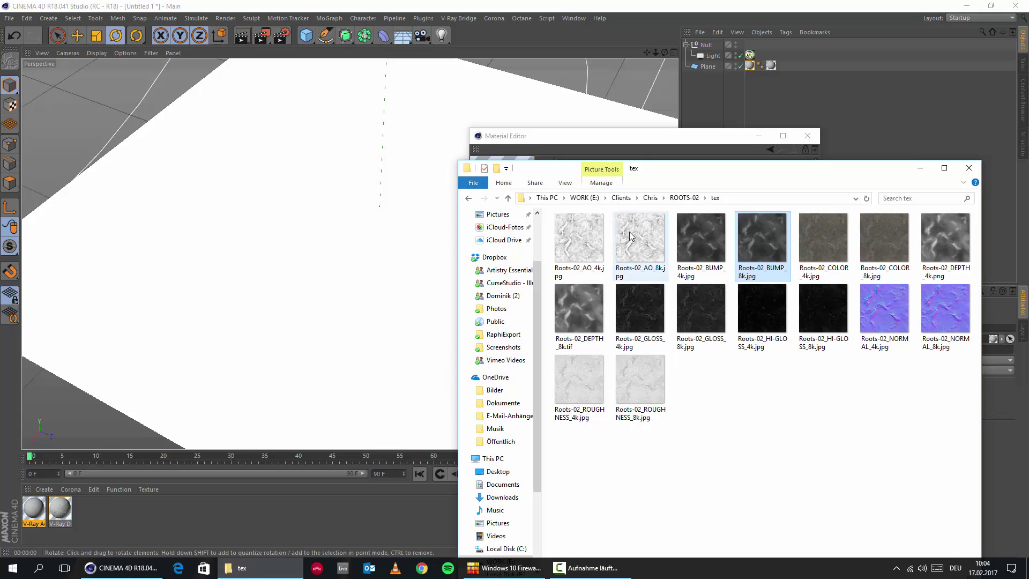
left_click_drag(621, 136, 193, 83)
left_click(261, 568)
left_click_drag(878, 239, 186, 206)
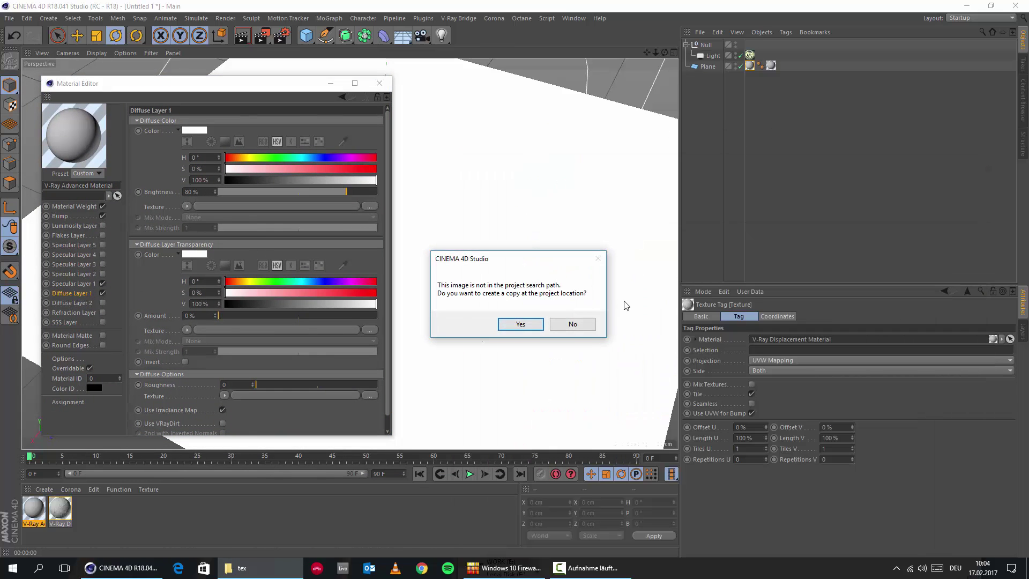
left_click(576, 324)
left_click_drag(195, 84, 757, 128)
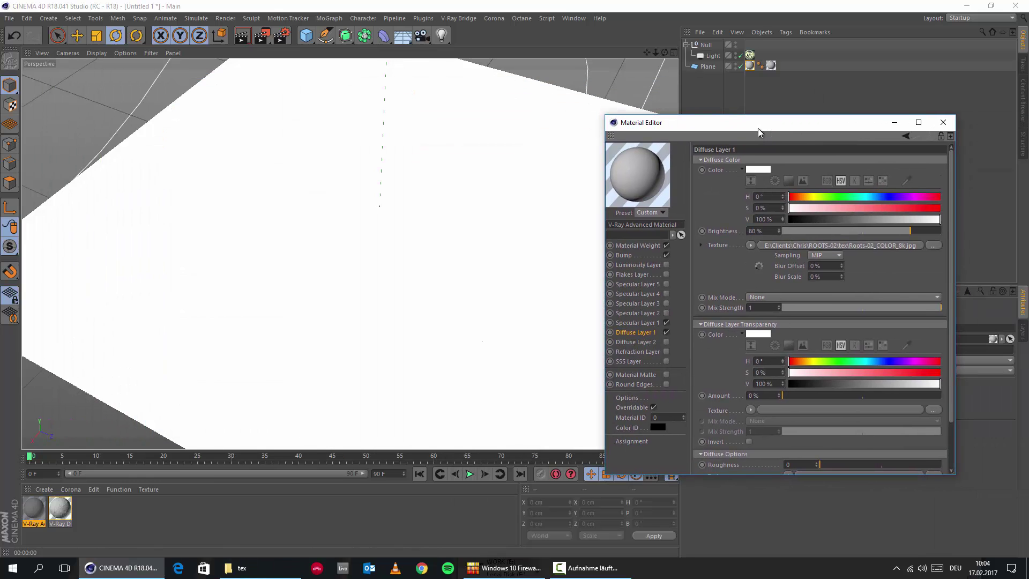
Step: Render the perspective view to check the colour texture on the displaced plane
left_click(243, 37)
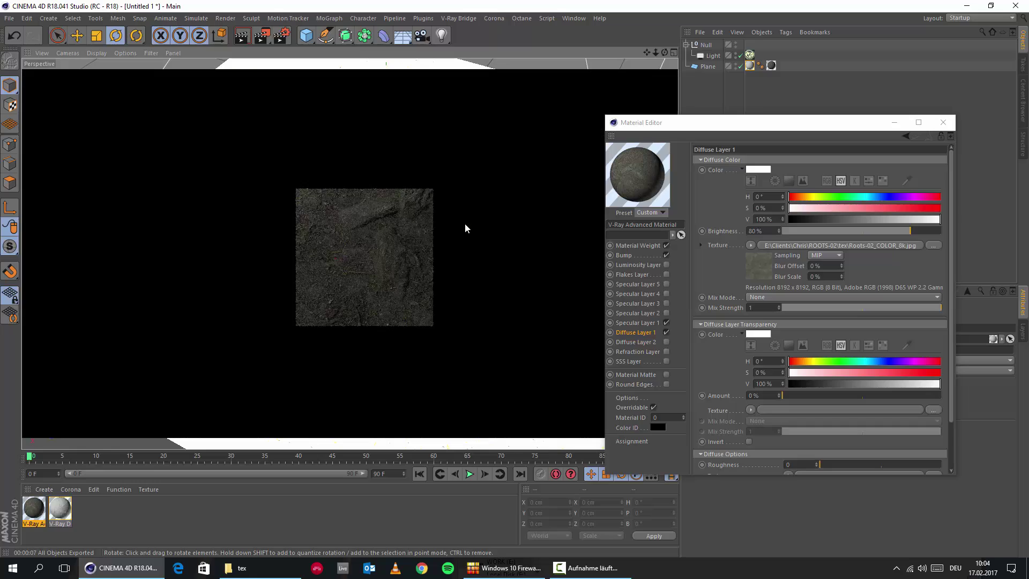
scroll(465, 224, "up", 3)
left_click_drag(463, 258, 373, 208, "alt")
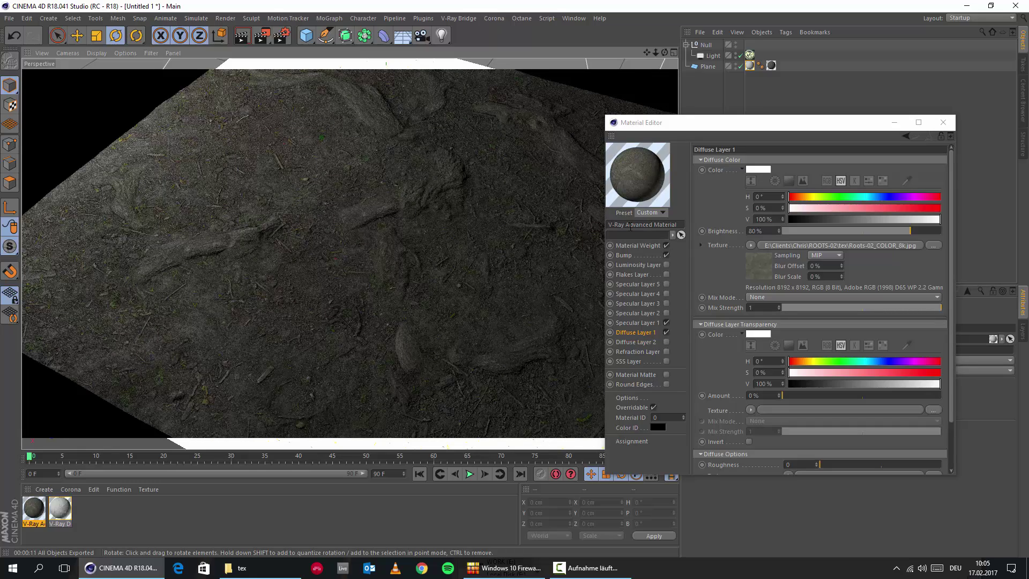
left_click(250, 573)
left_click(930, 167)
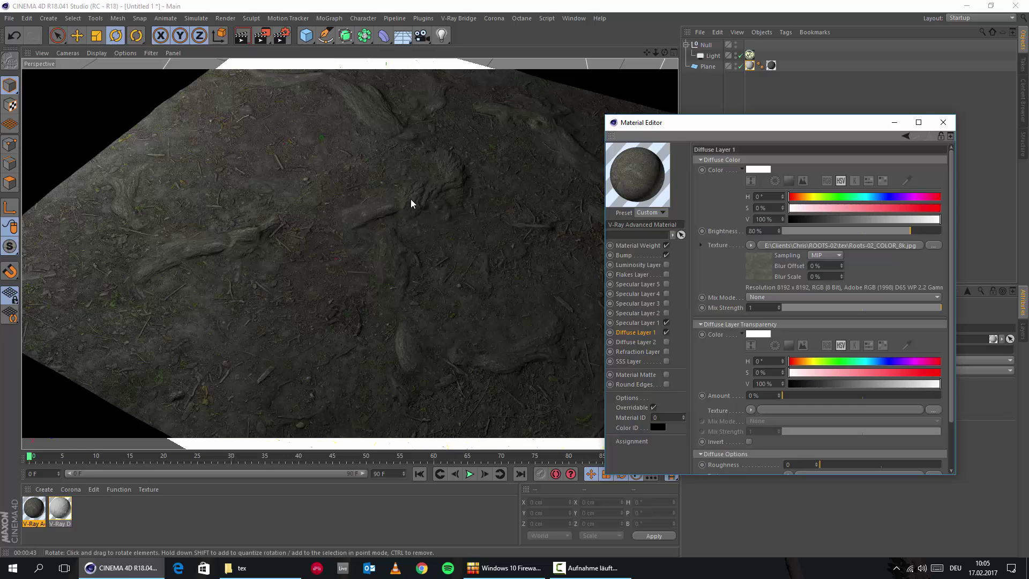
Step: Wrap the Diffuse Layer 1 colour texture in a Fusion shader and open the shader's properties
left_click(751, 246)
left_click(729, 259)
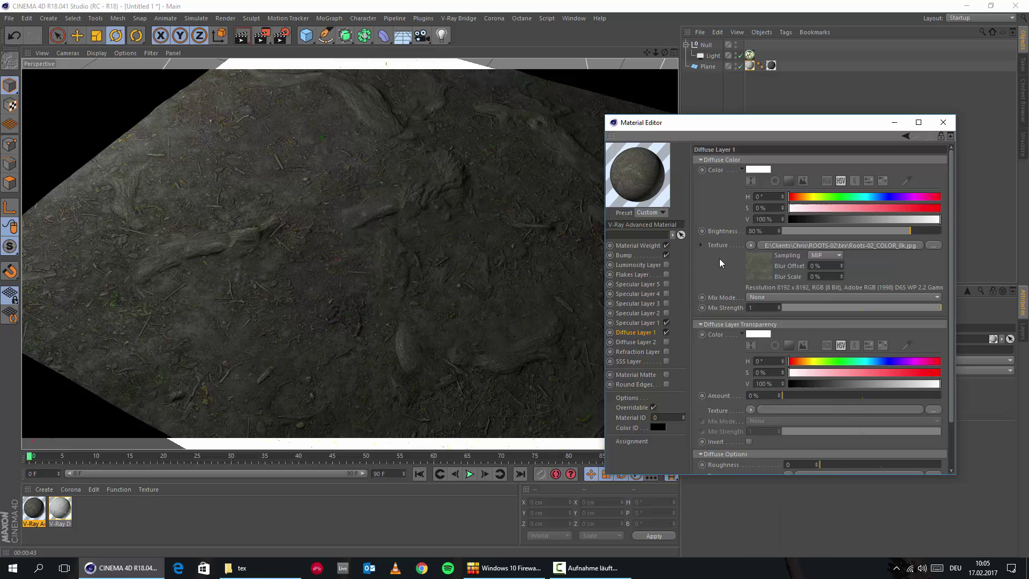
left_click(751, 246)
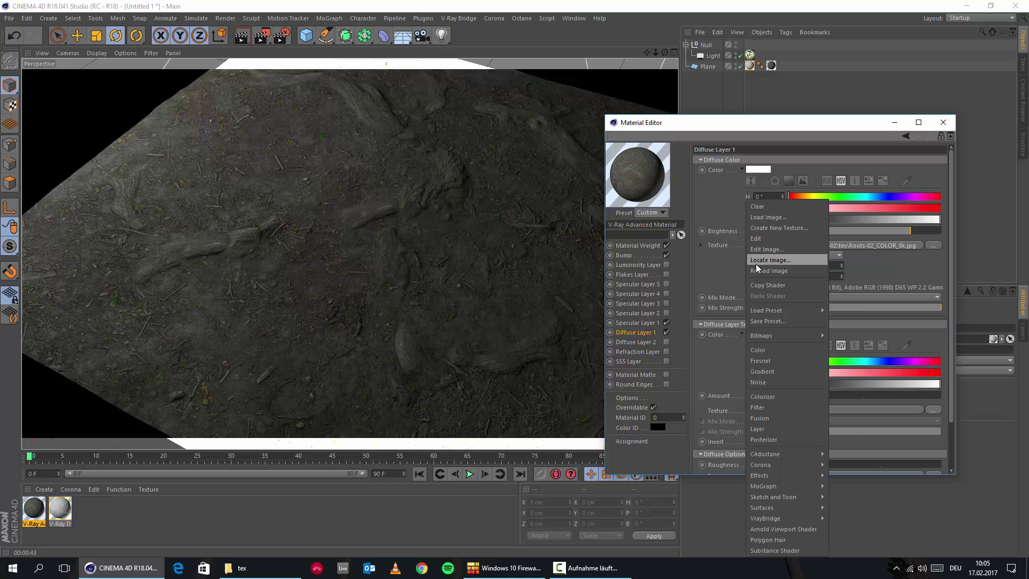
left_click(727, 273)
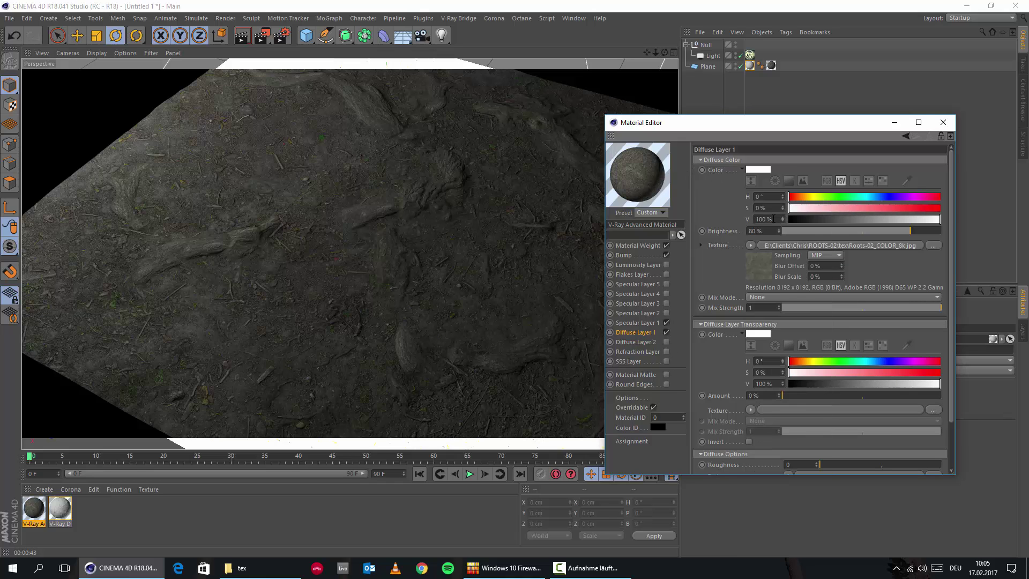
left_click(752, 245)
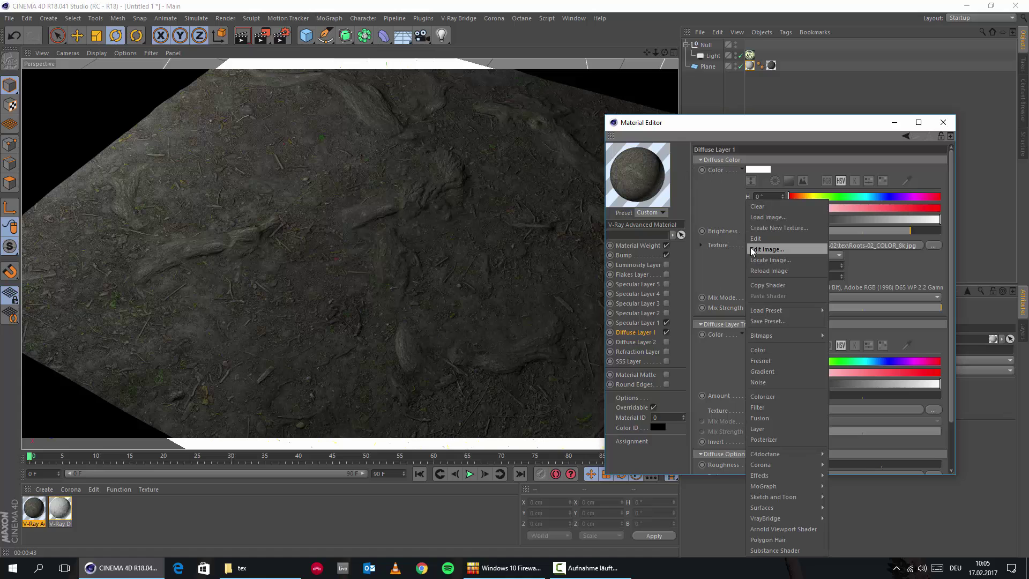
left_click(804, 423)
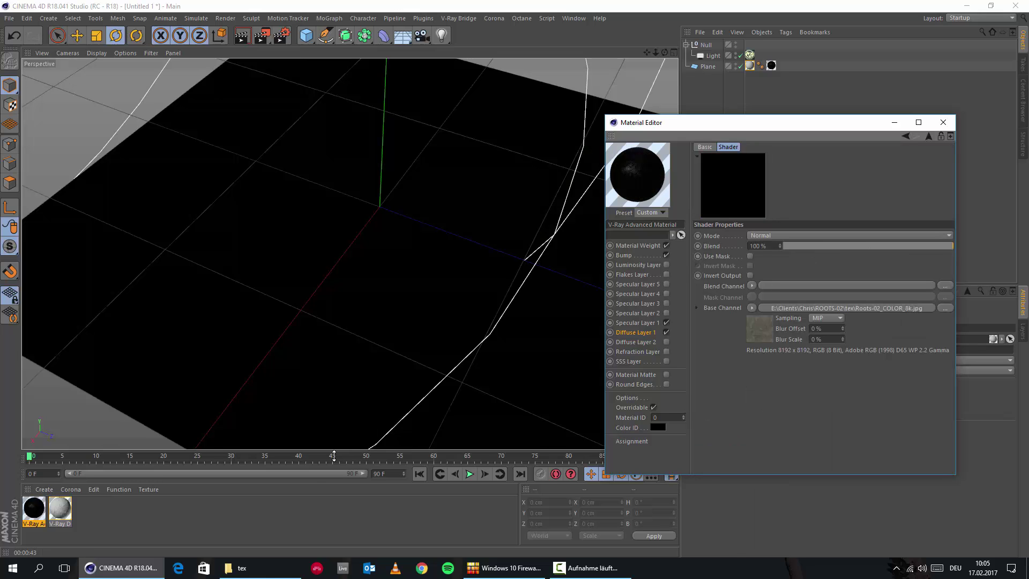
Step: Load Roots-02_AO_8k.jpg into the Fusion shader's Blend Channel, without copying the file to the project
left_click(241, 568)
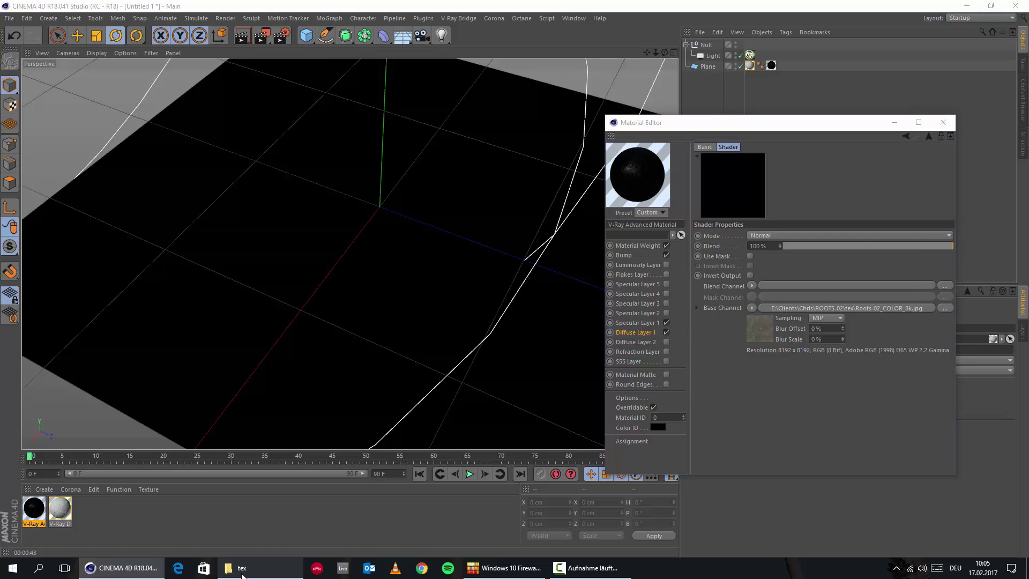
left_click_drag(658, 169, 613, 441)
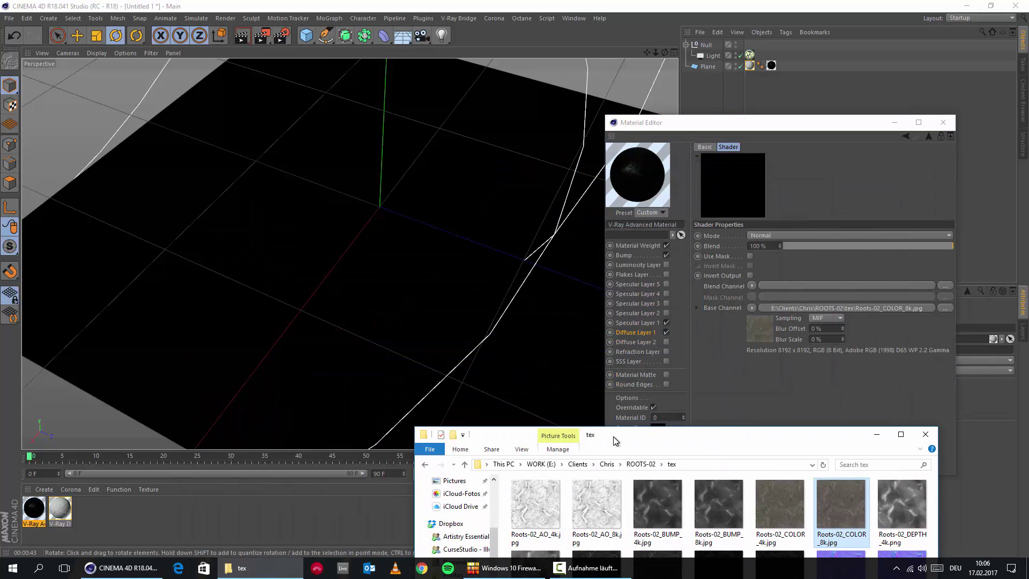
left_click_drag(578, 506, 751, 284)
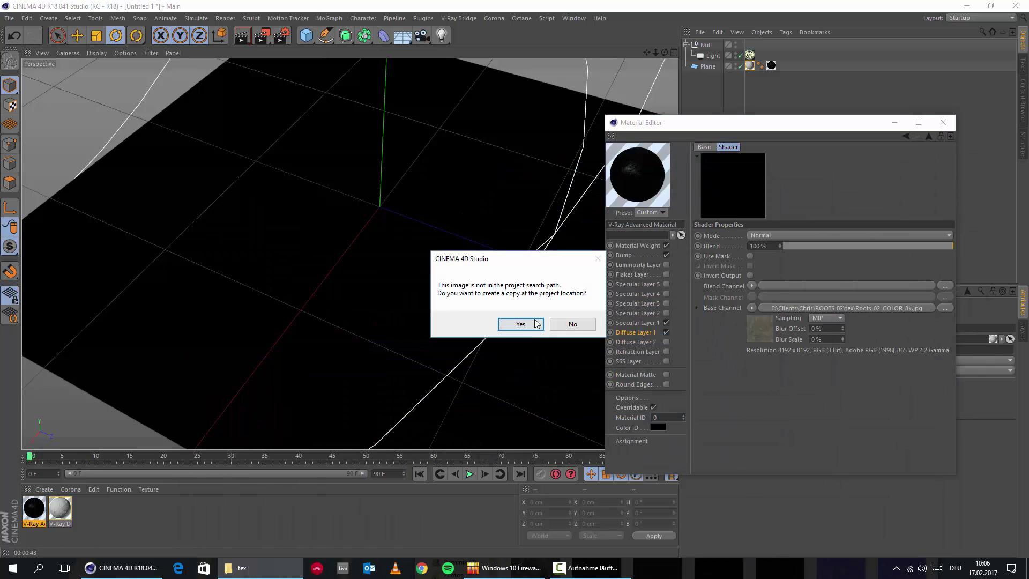
left_click(570, 324)
Step: Set the Fusion shader's mode to Multiply and render the view to check the ambient occlusion
left_click_drag(748, 134, 600, 125)
left_click(644, 225)
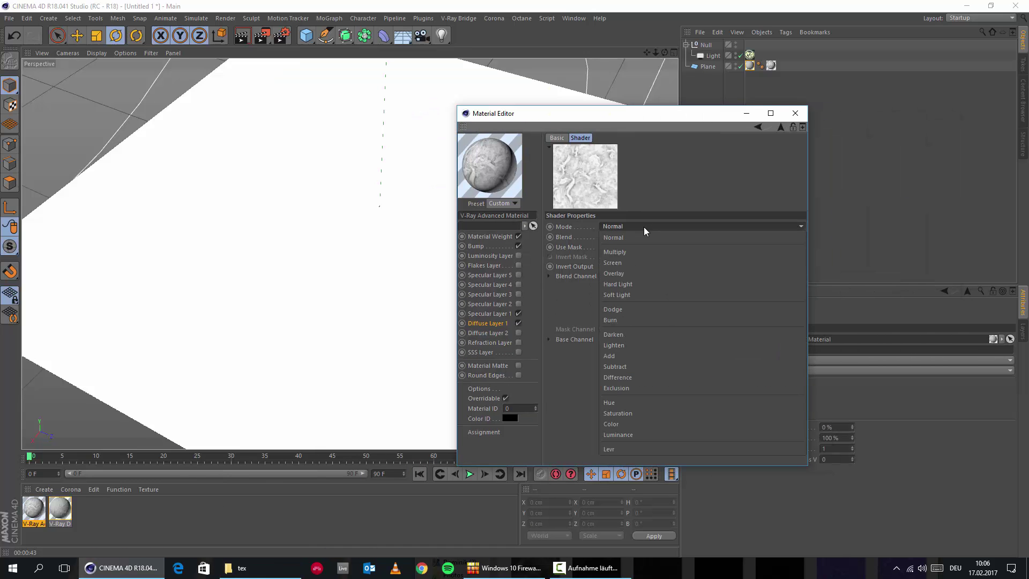
left_click(629, 251)
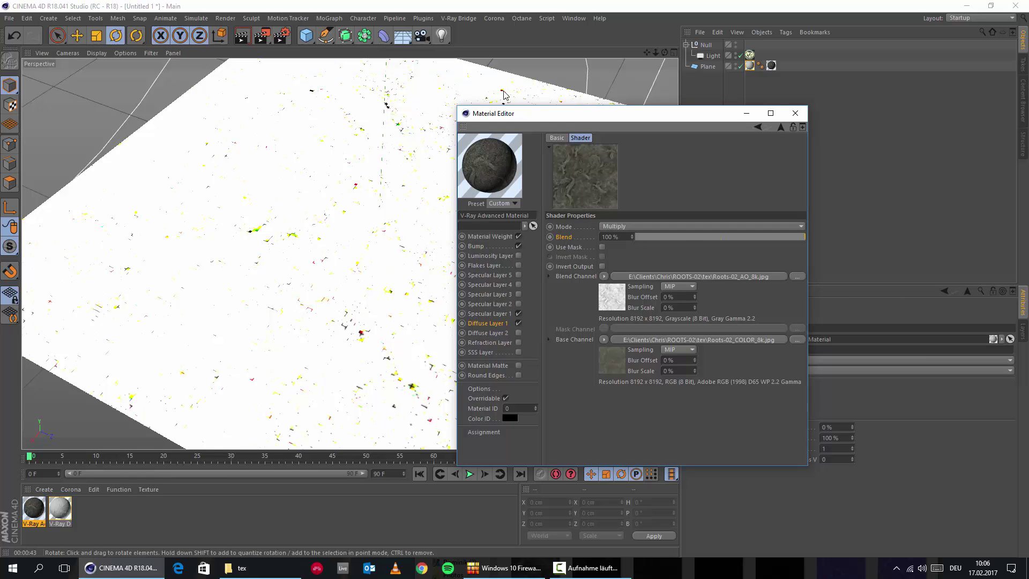
left_click_drag(562, 121, 644, 124)
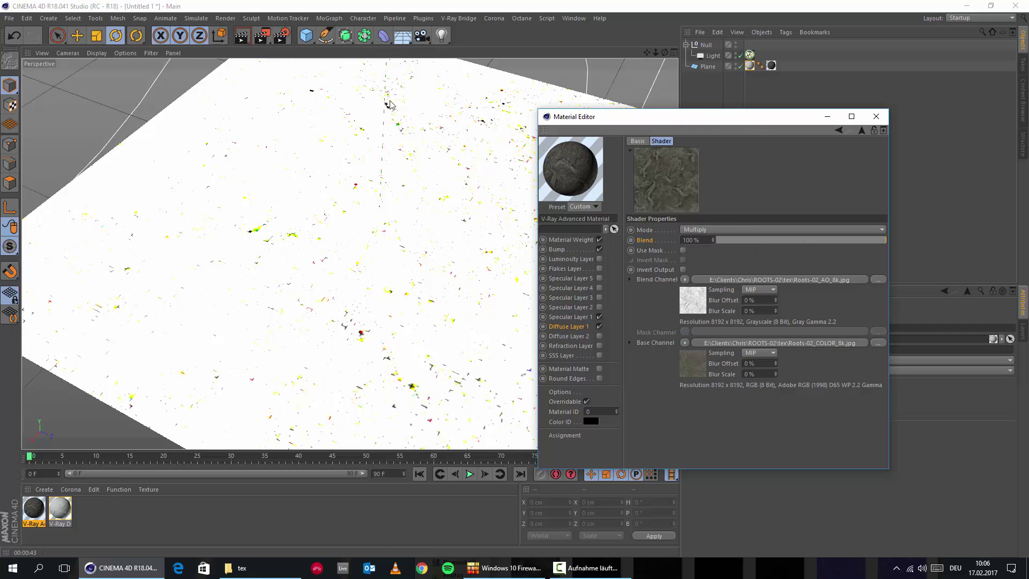
left_click(242, 35)
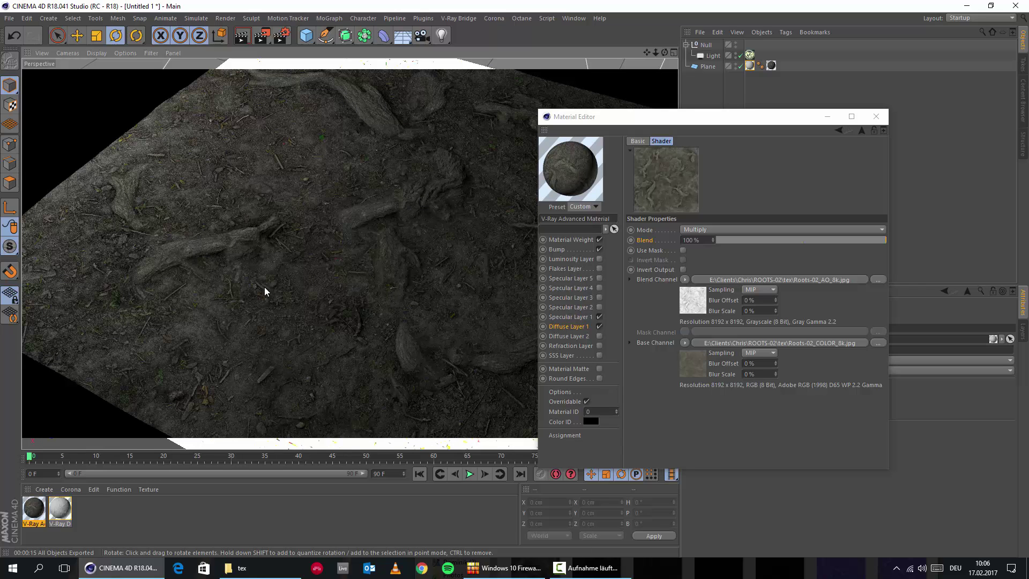
Step: Set the Fusion shader's blend to 0% and render the view to compare the ground without ambient occlusion
left_click(731, 241)
left_click_drag(731, 240, 707, 243)
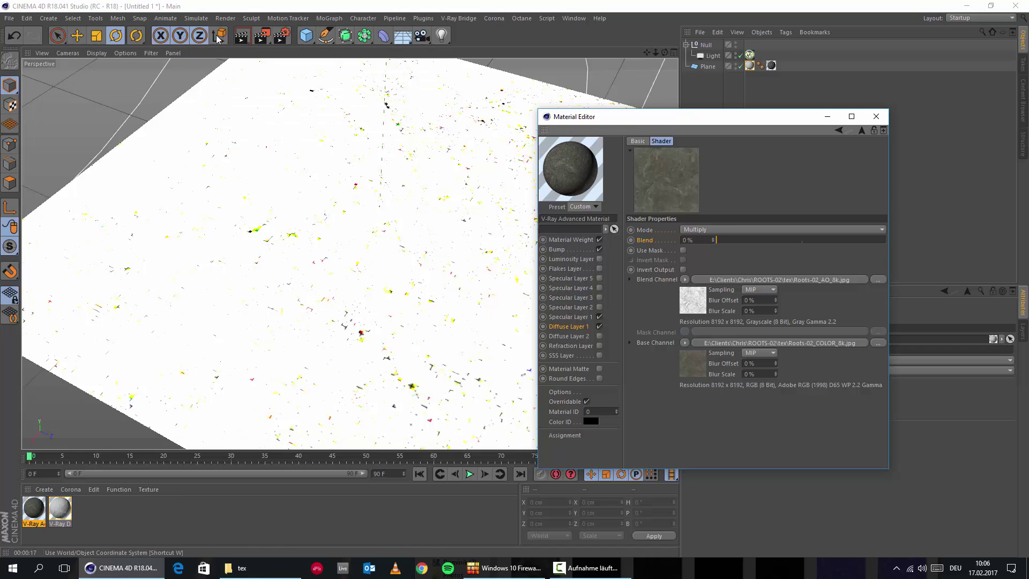
left_click(240, 42)
left_click(239, 42)
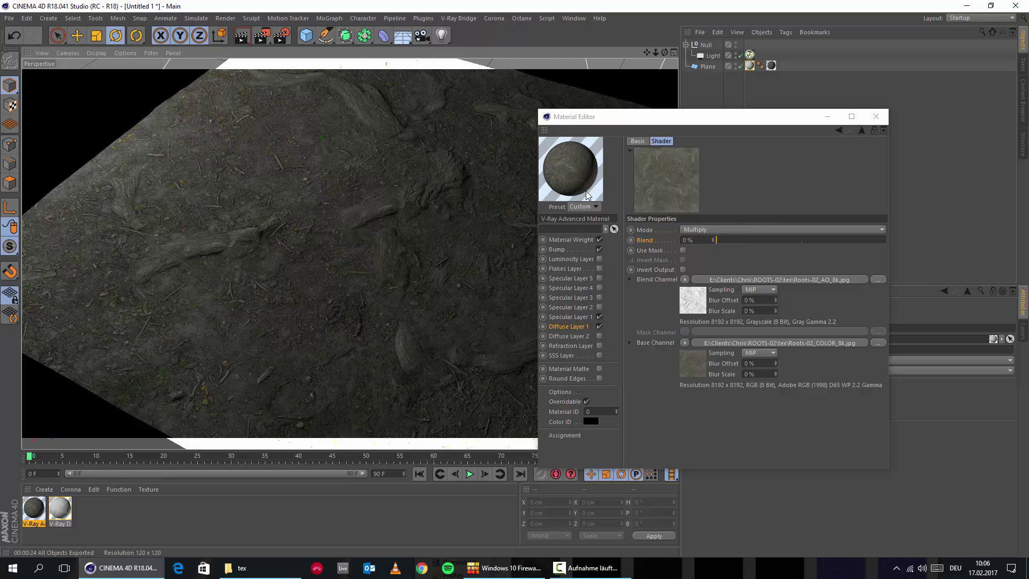
left_click(815, 281)
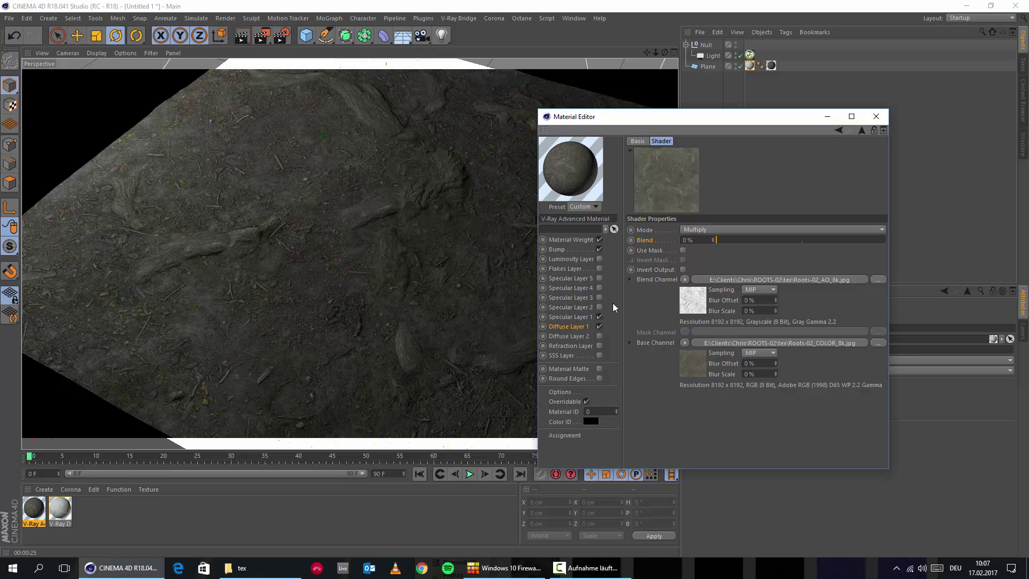
Step: Wrap the Specular Layer 1 gloss texture in a Colorizer shader and open the shader's properties
left_click(585, 317)
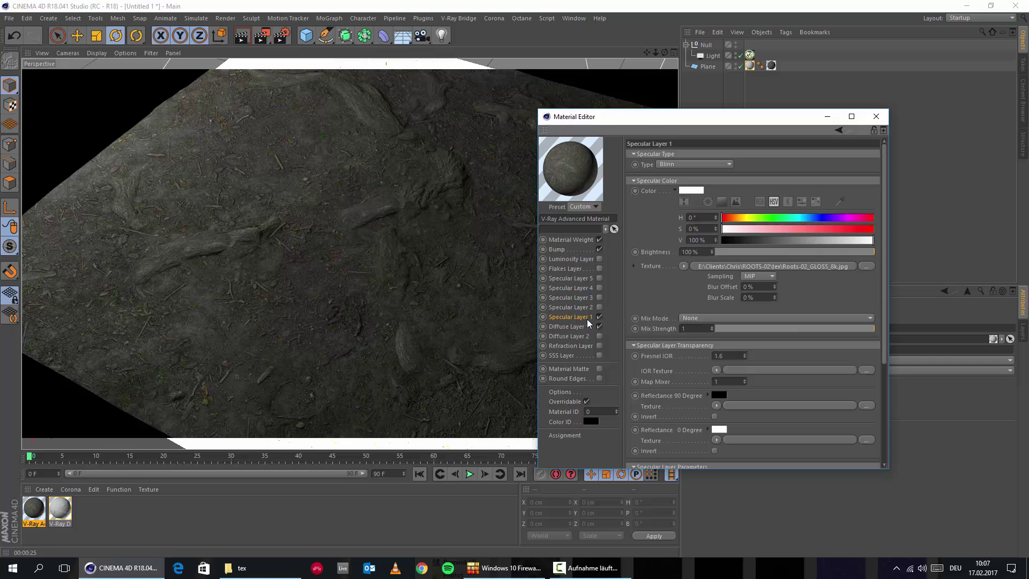
middle_click_drag(638, 295, 651, 168)
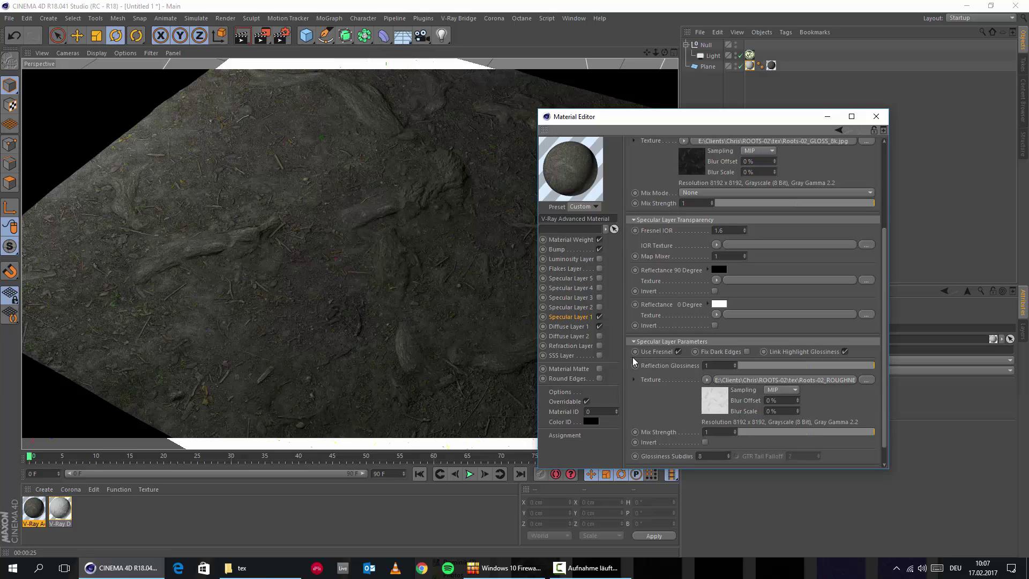
middle_click_drag(643, 160, 643, 323)
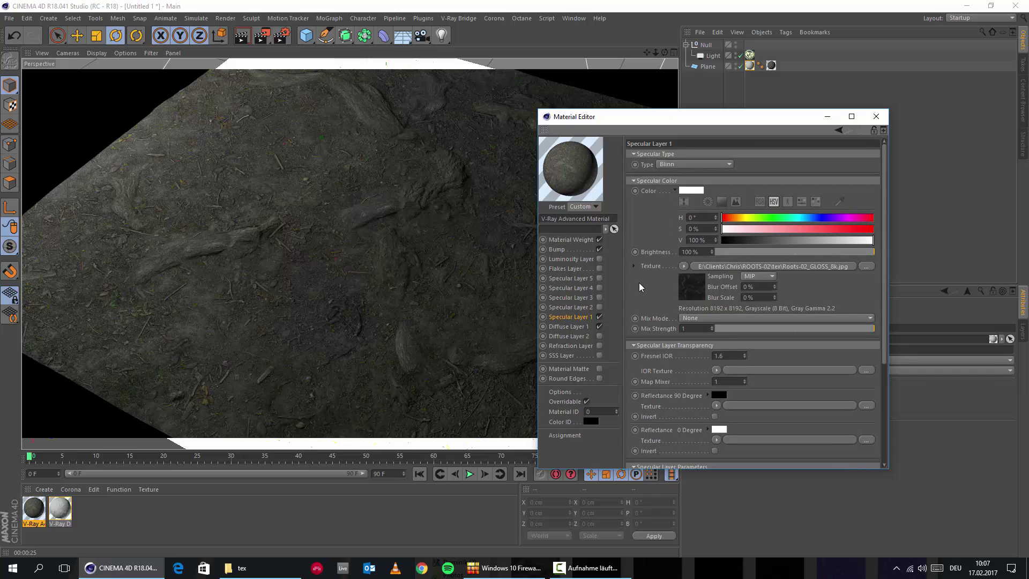
scroll(632, 281, "down", 5)
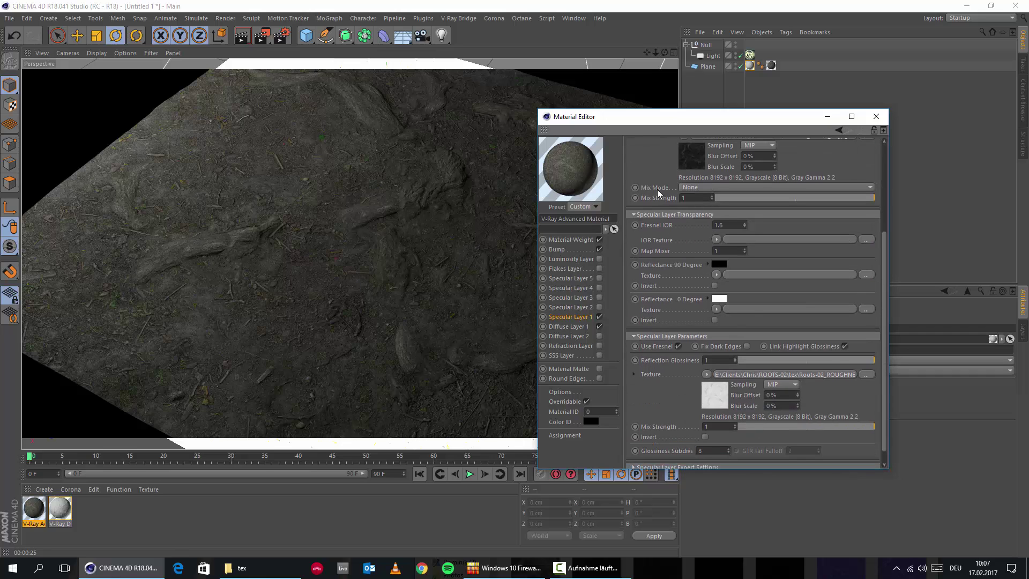
scroll(659, 208, "up", 5)
left_click(685, 266)
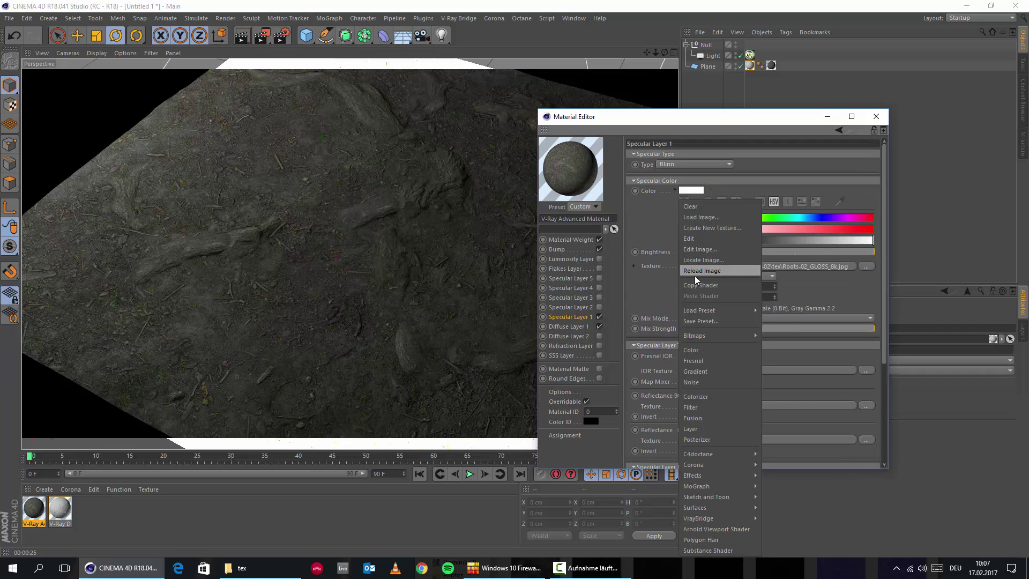
left_click(724, 397)
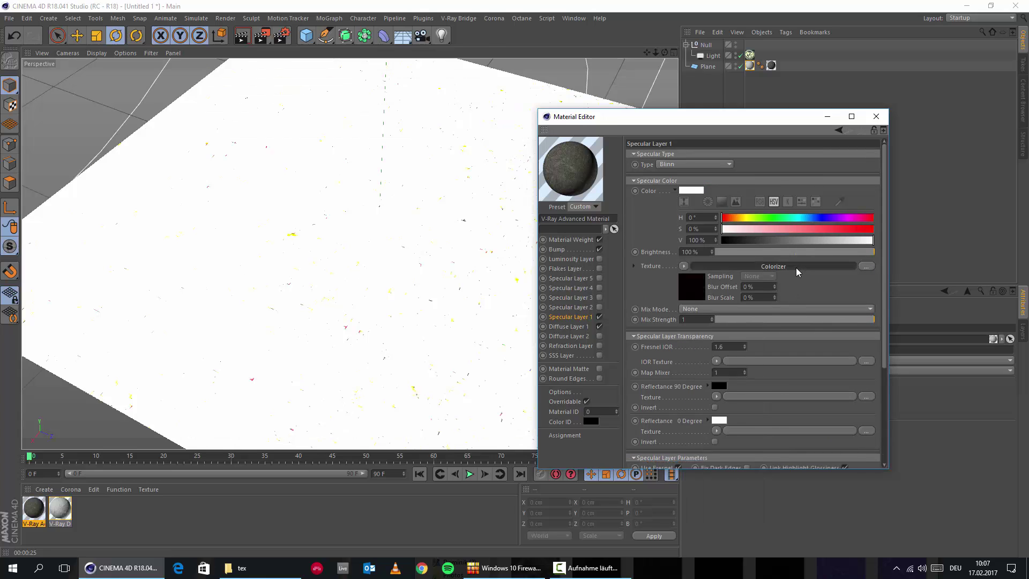
left_click(795, 267)
Step: Remove the Colorizer gradient's middle knot, make its end knot white and move it to about one-eighth of the gradient, near the black knot
left_click_drag(778, 308, 770, 373)
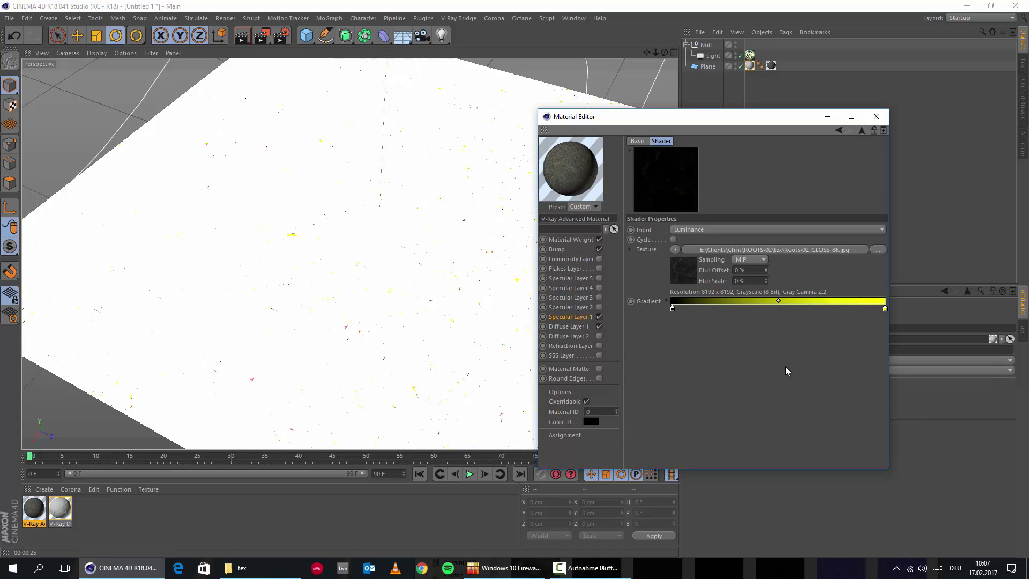
left_click(885, 309)
double_click(885, 309)
left_click_drag(864, 321, 699, 310)
left_click(857, 349)
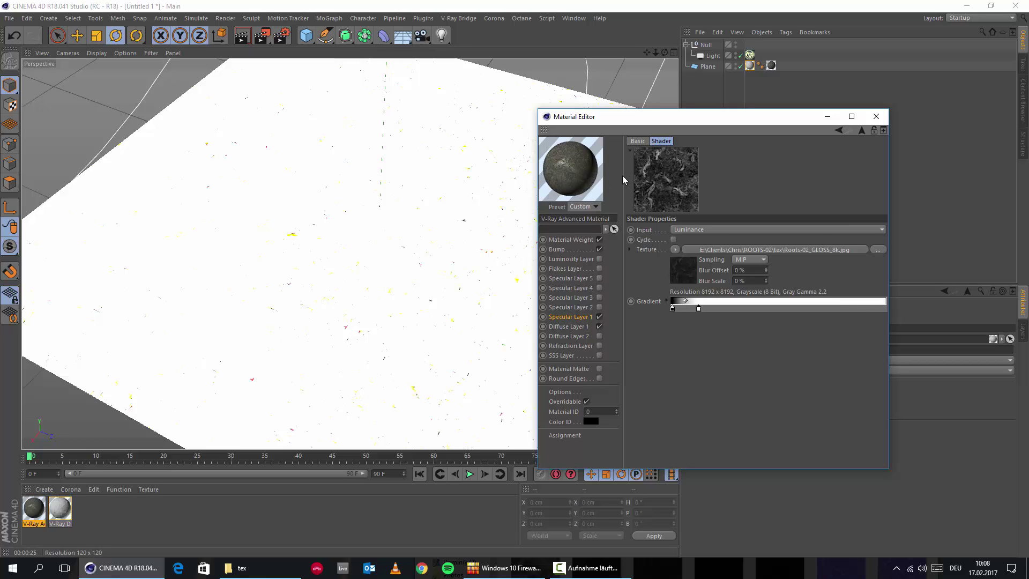
double_click(698, 310)
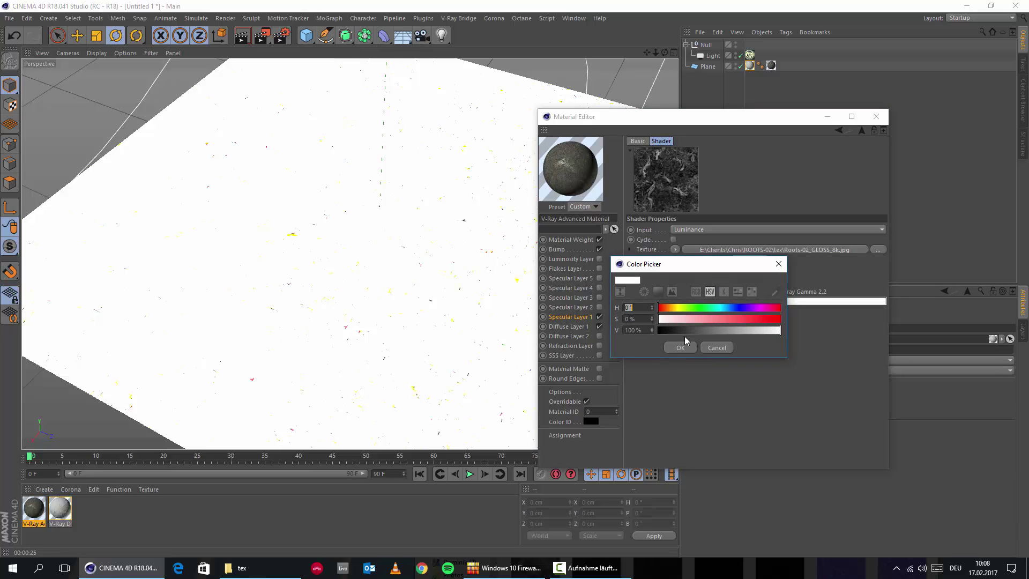
left_click(716, 347)
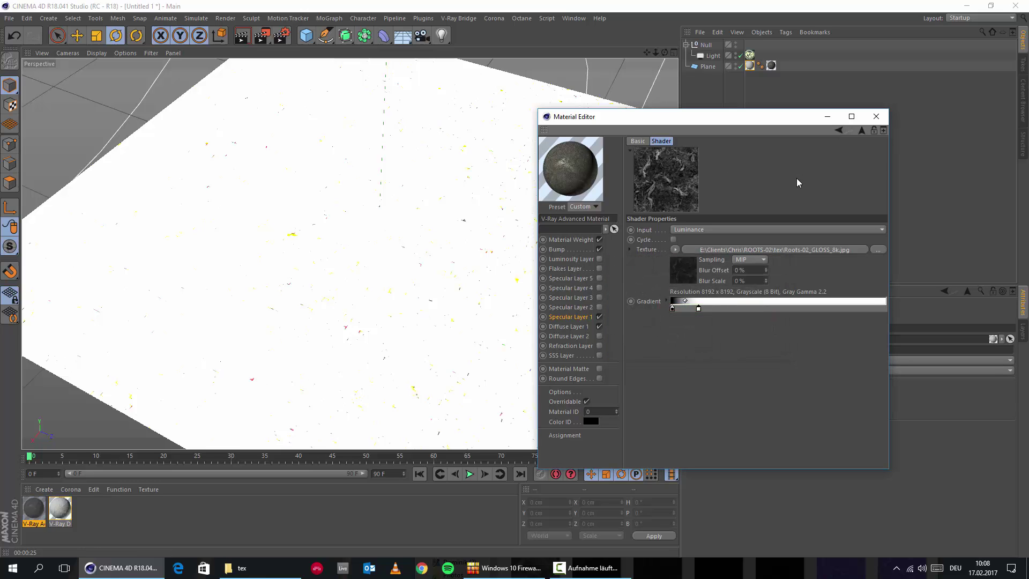
Step: Wrap the Specular Layer 1 reflection glossiness roughness texture in a Colorizer shader and open the shader's properties
left_click(839, 130)
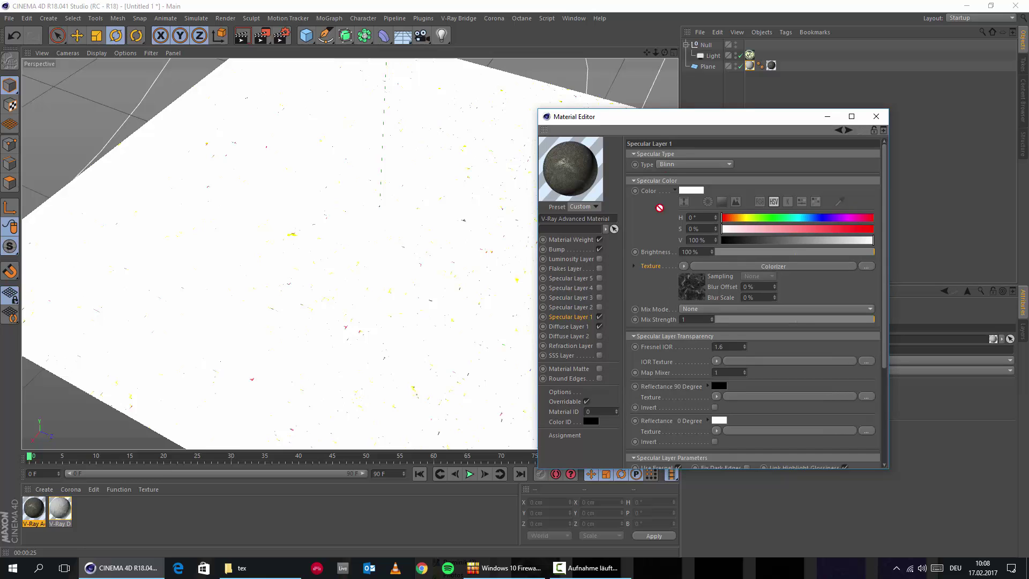
scroll(655, 241, "down", 5)
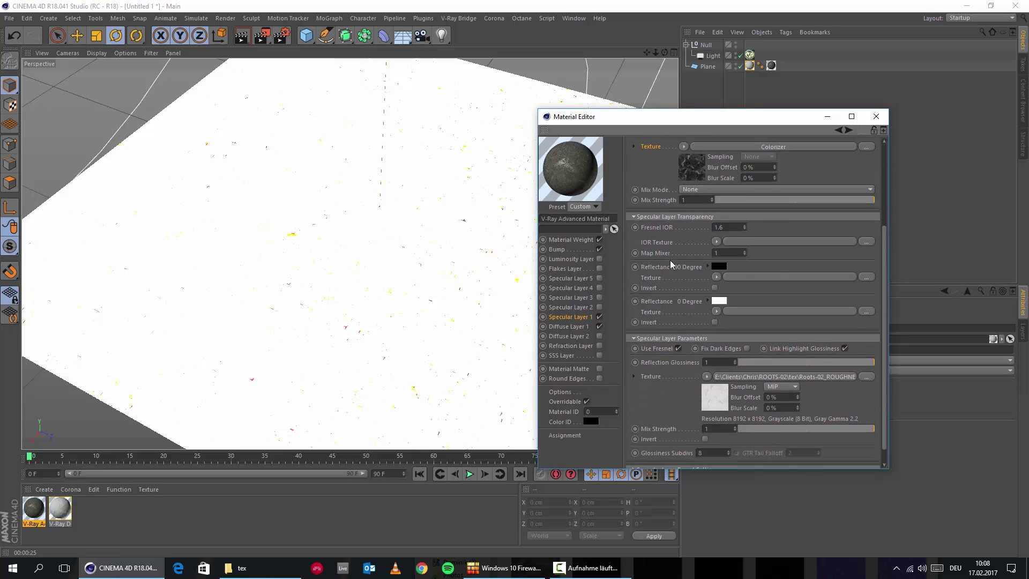
left_click(707, 377)
left_click(736, 212)
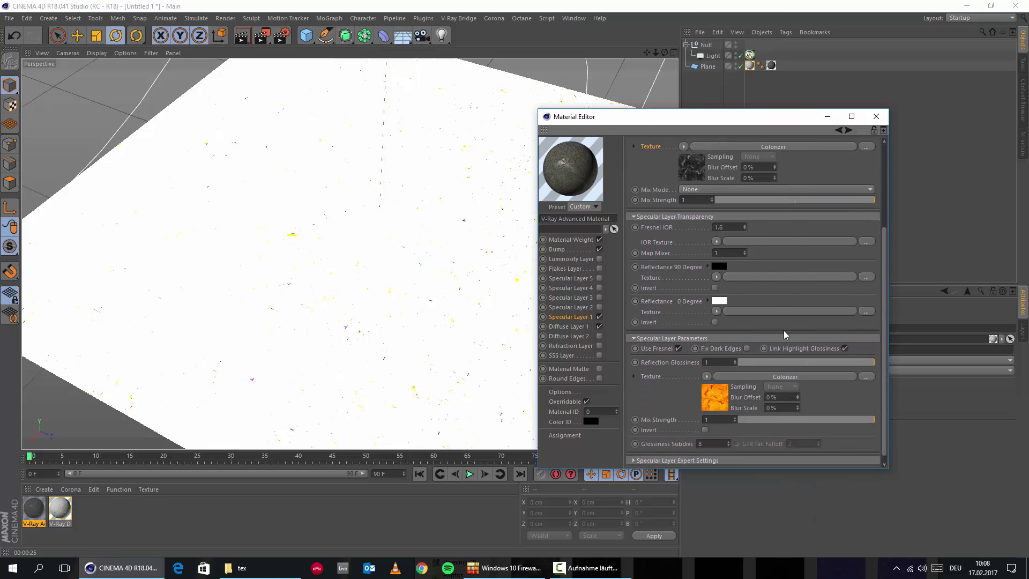
left_click(785, 377)
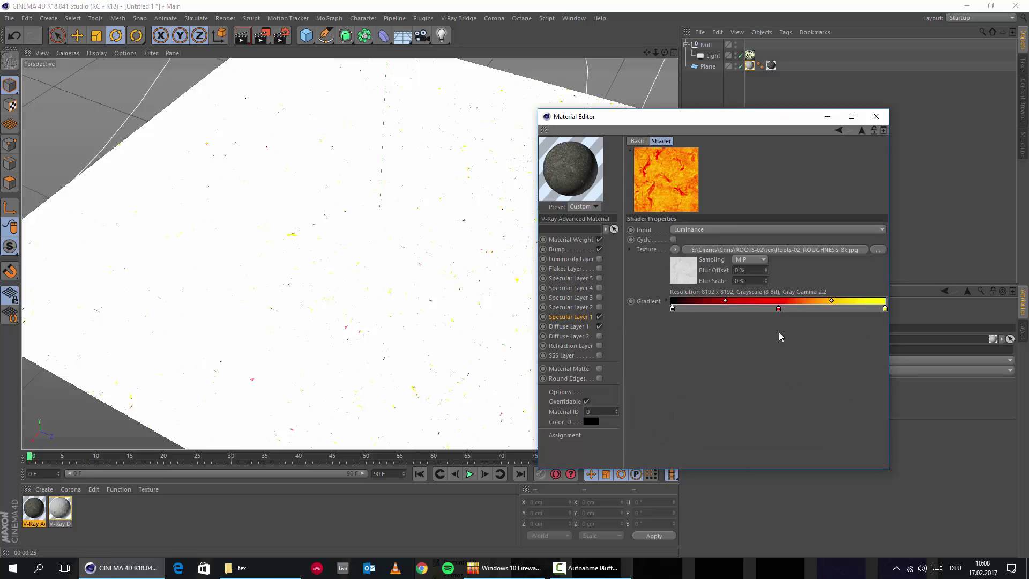
Step: Remove the roughness Colorizer gradient's middle knot, make the end knot white and move the black knot to about two-fifths of the gradient
double_click(884, 309)
left_click_drag(880, 318, 794, 323)
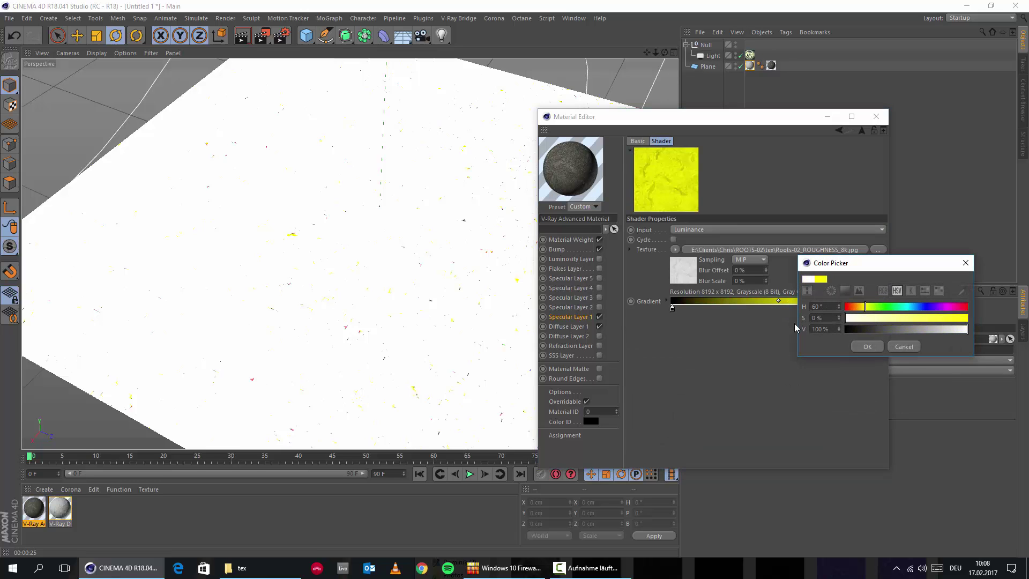
left_click(857, 347)
left_click_drag(672, 309, 763, 309)
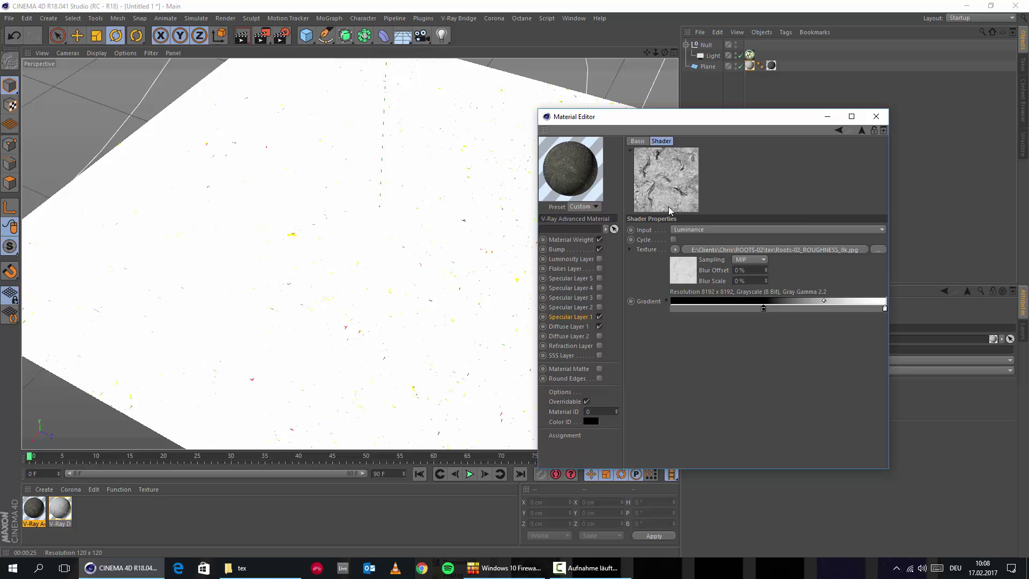
Step: Set the brightness value of the roughness gradient's black knot to 78% and leave the white end knot's colour as it is
double_click(763, 309)
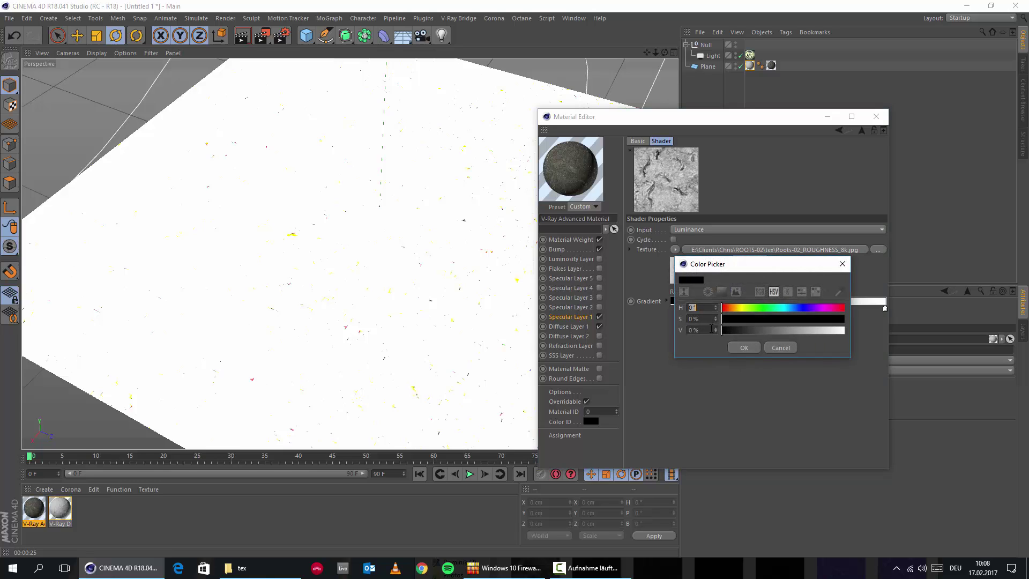
key("Tab")
key("Tab")
type("78")
key("Return")
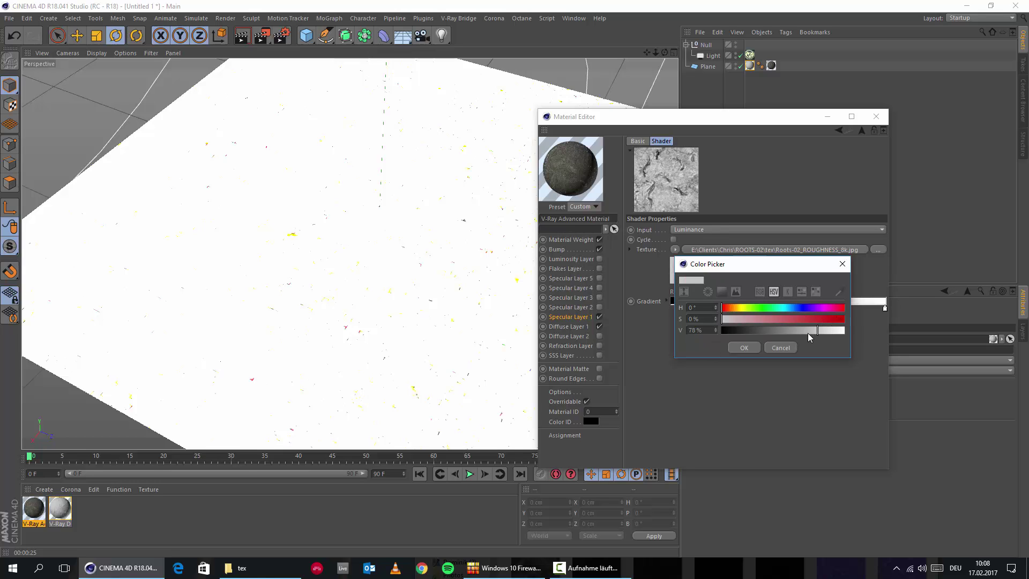
left_click(742, 348)
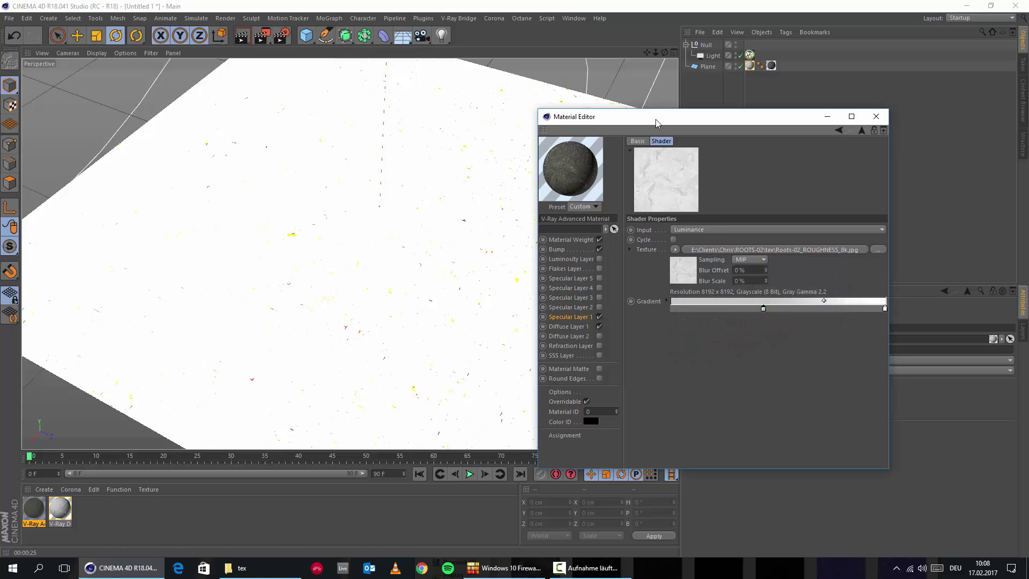
double_click(884, 309)
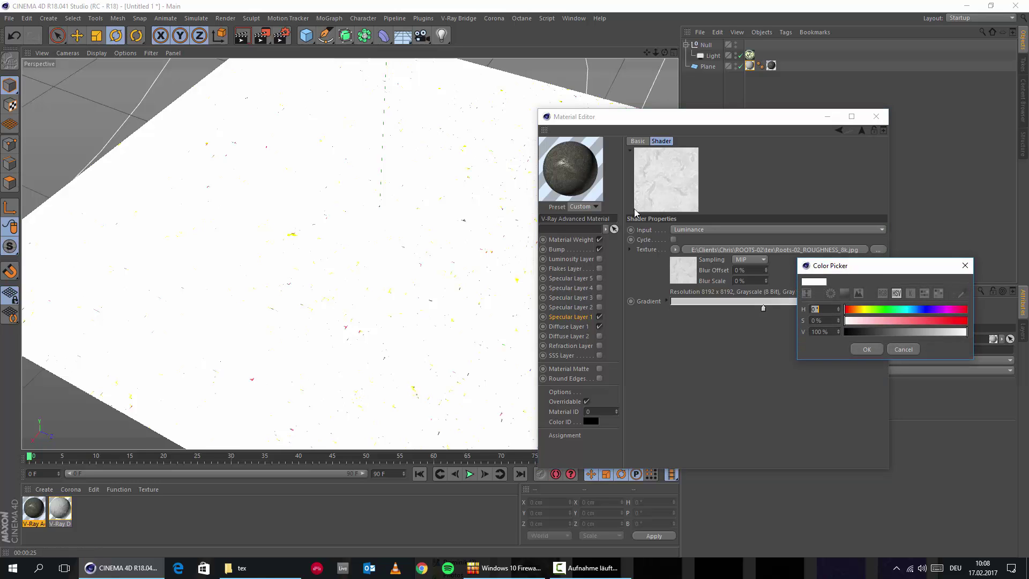
left_click(908, 348)
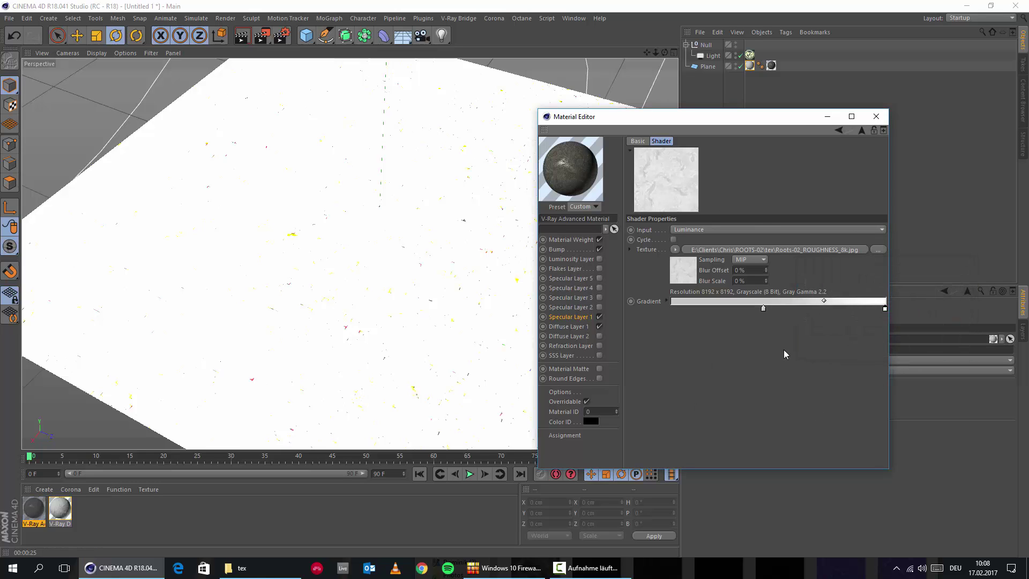
Step: In the specular colour's Colorizer, move the white knot slightly closer to the black knot, at about one-twelfth of the gradient, and render the view
left_click(838, 132)
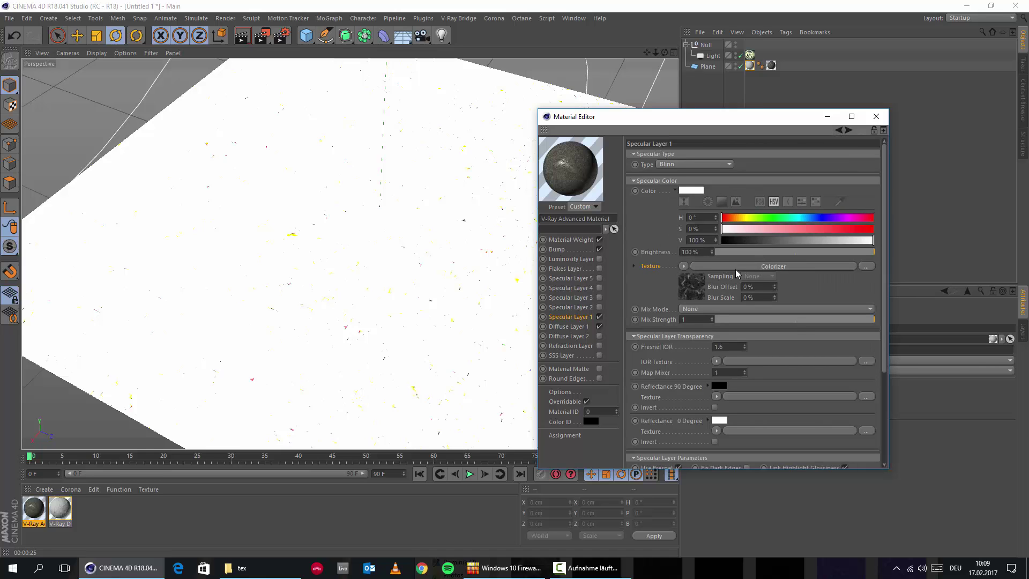
left_click(758, 266)
mouse_move(695, 308)
left_mouse_down()
mouse_move(790, 308)
mouse_move(657, 313)
mouse_move(690, 310)
left_mouse_up()
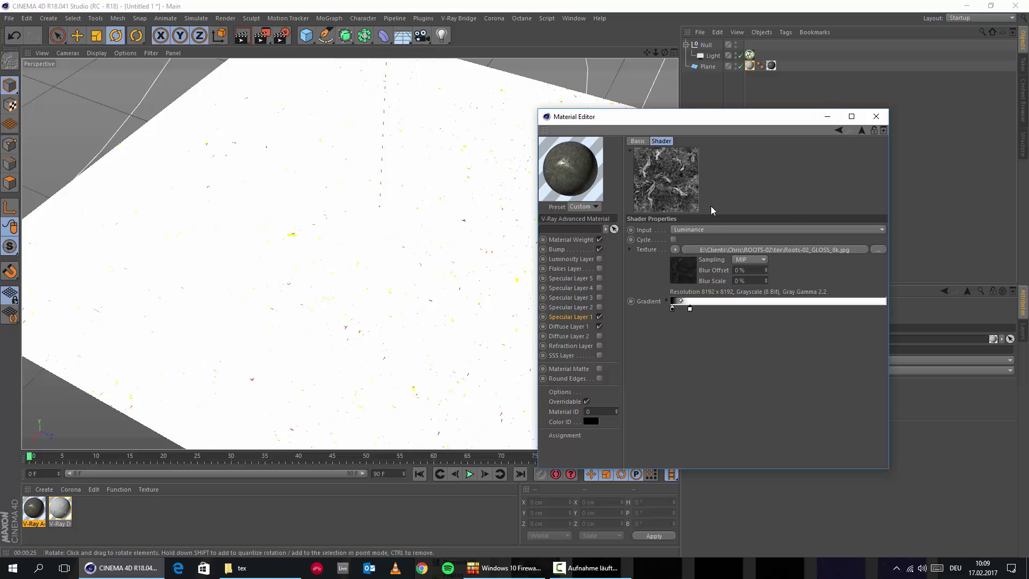
left_click(241, 36)
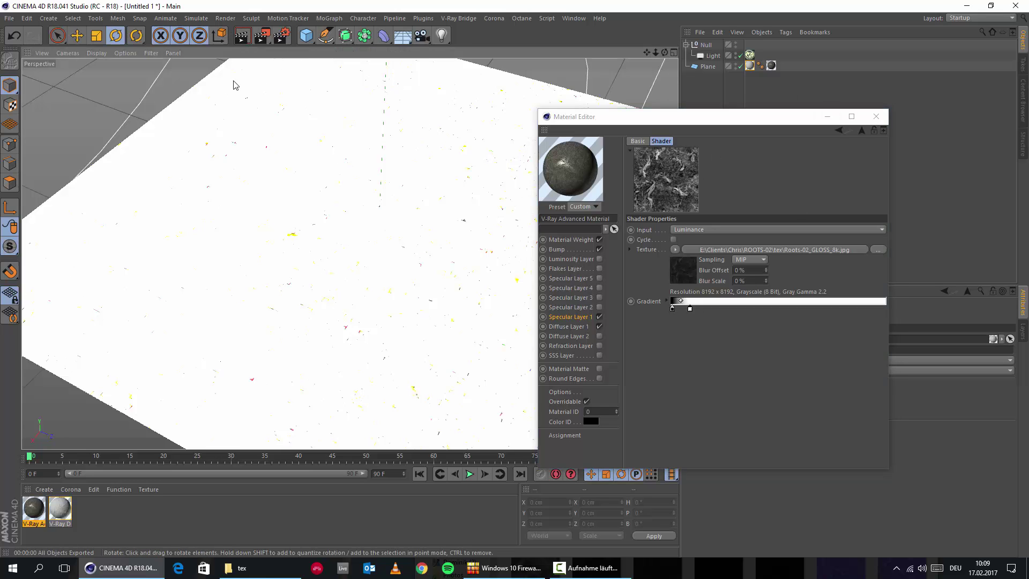